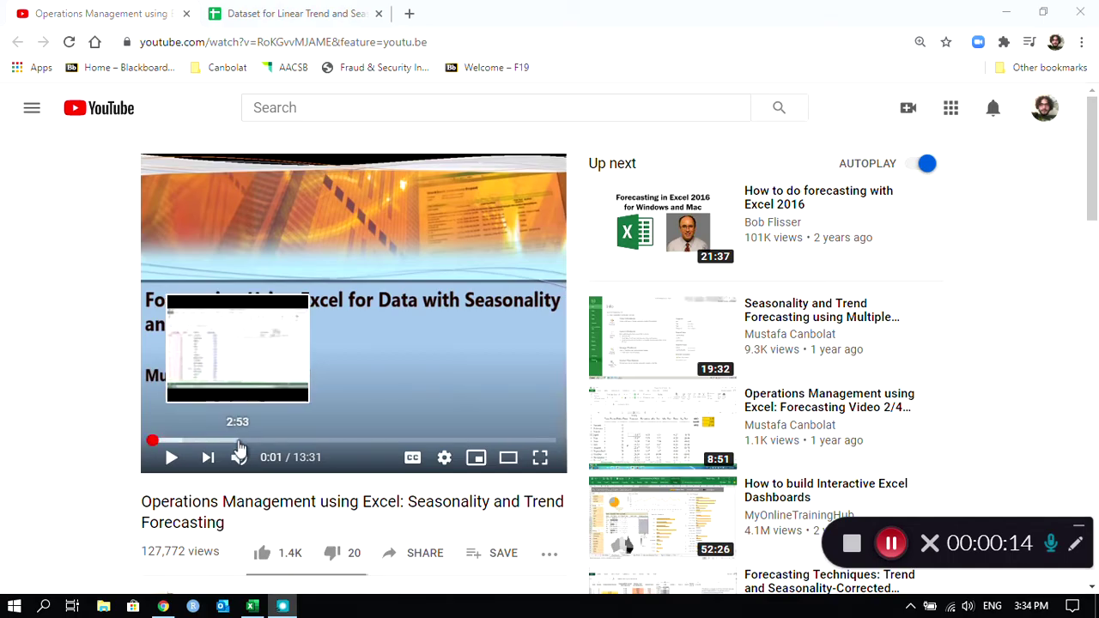
- Jump the seasonality forecasting tutorial to 2:53, then browse the description and comments and return to the player
click(238, 441)
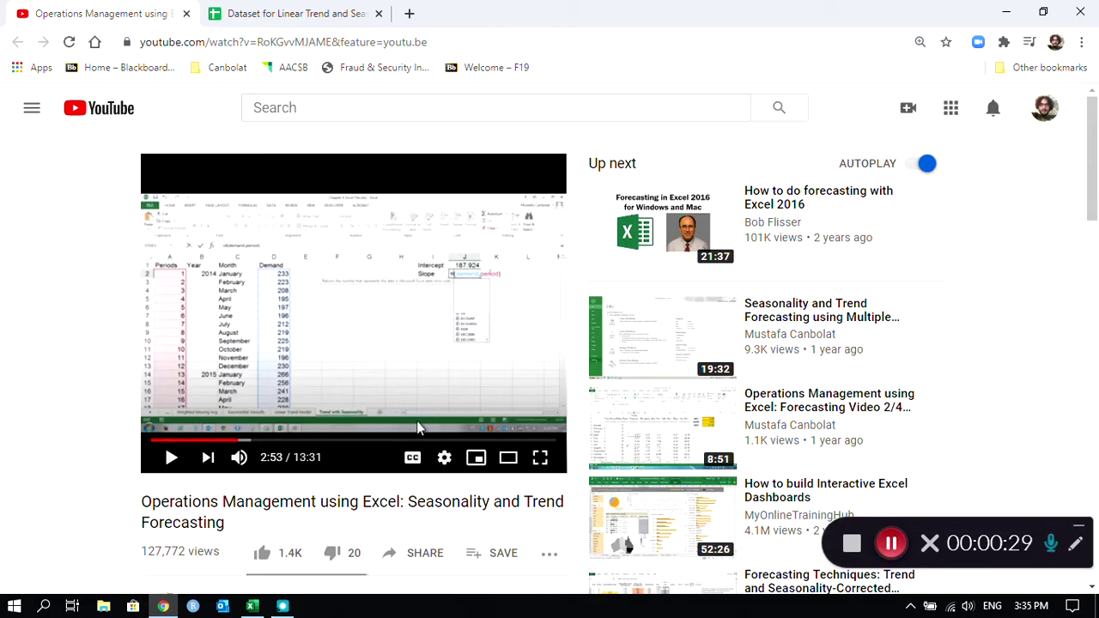
scroll(309, 360, down, 4)
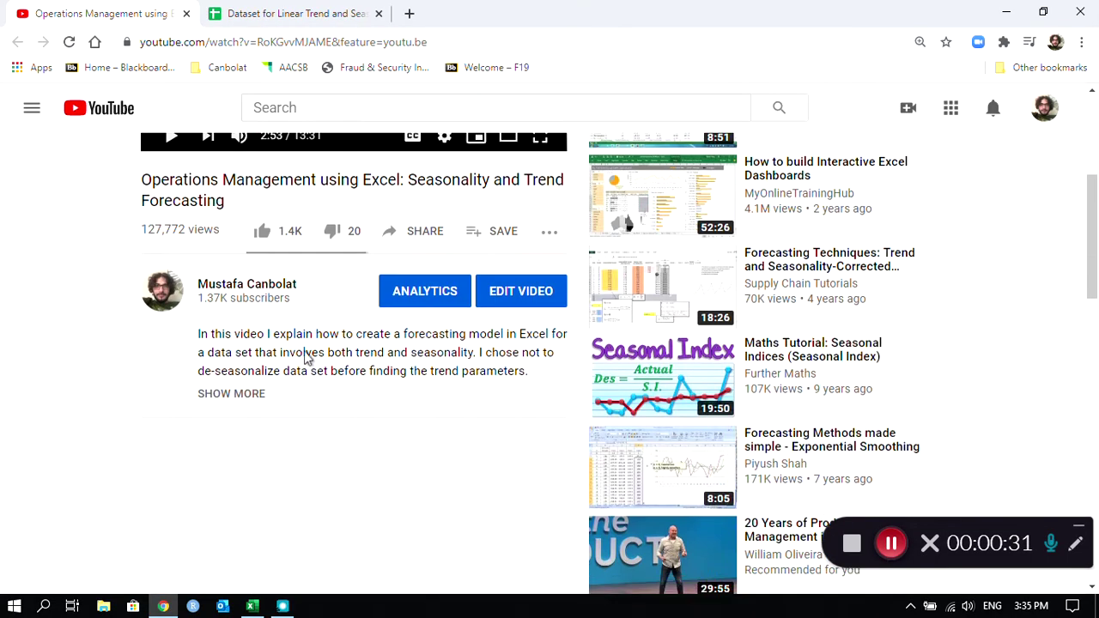
scroll(302, 393, down, 3)
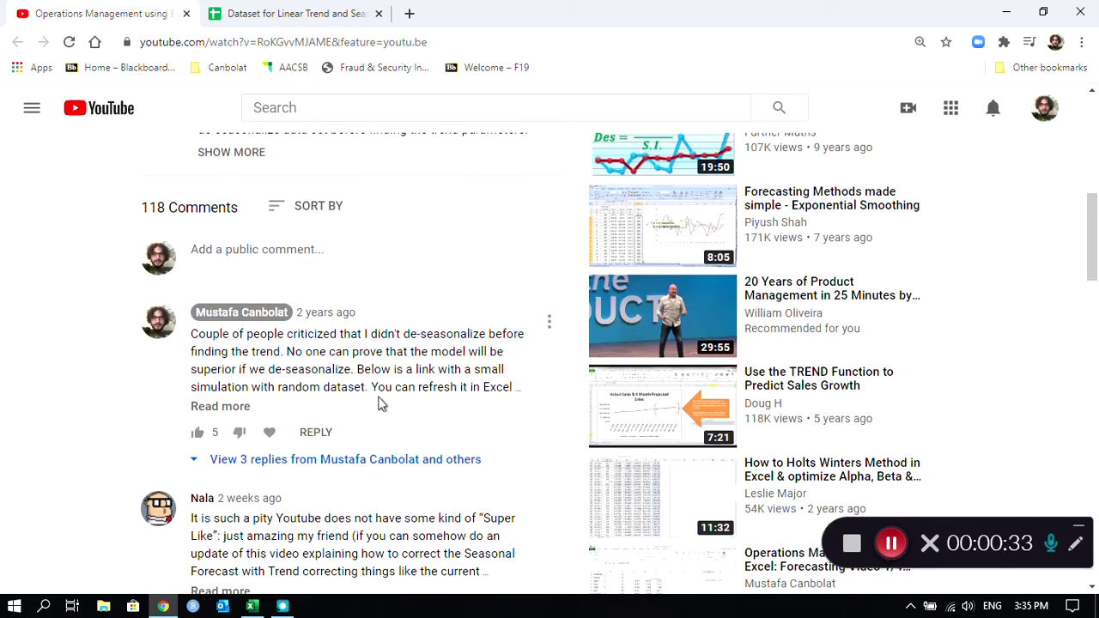
scroll(378, 405, down, 3)
scroll(292, 411, down, 3)
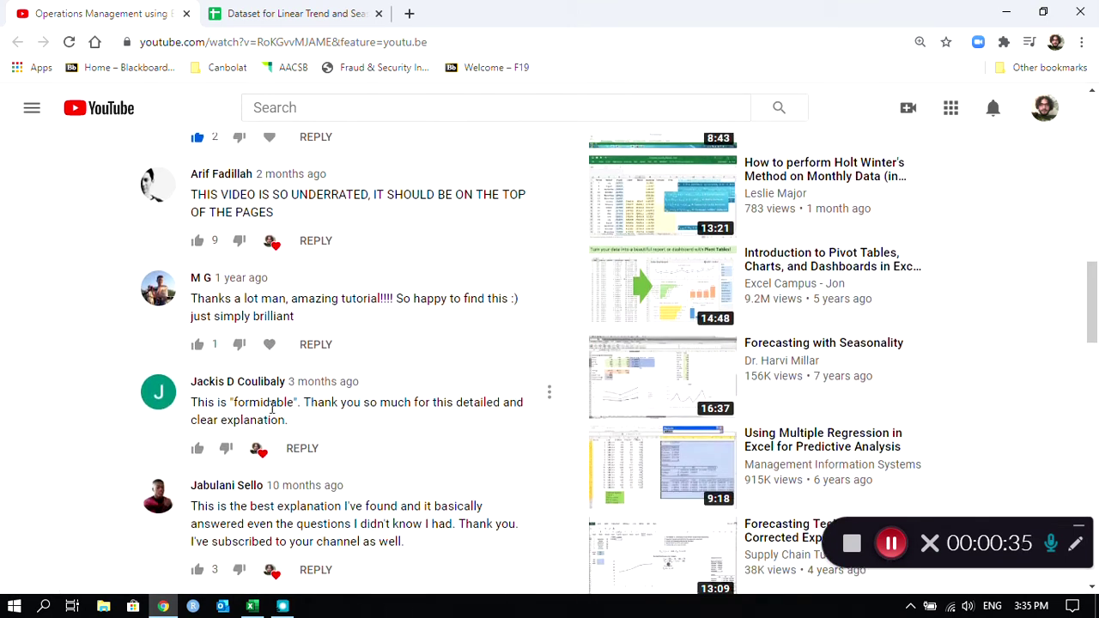
scroll(191, 370, up, 5)
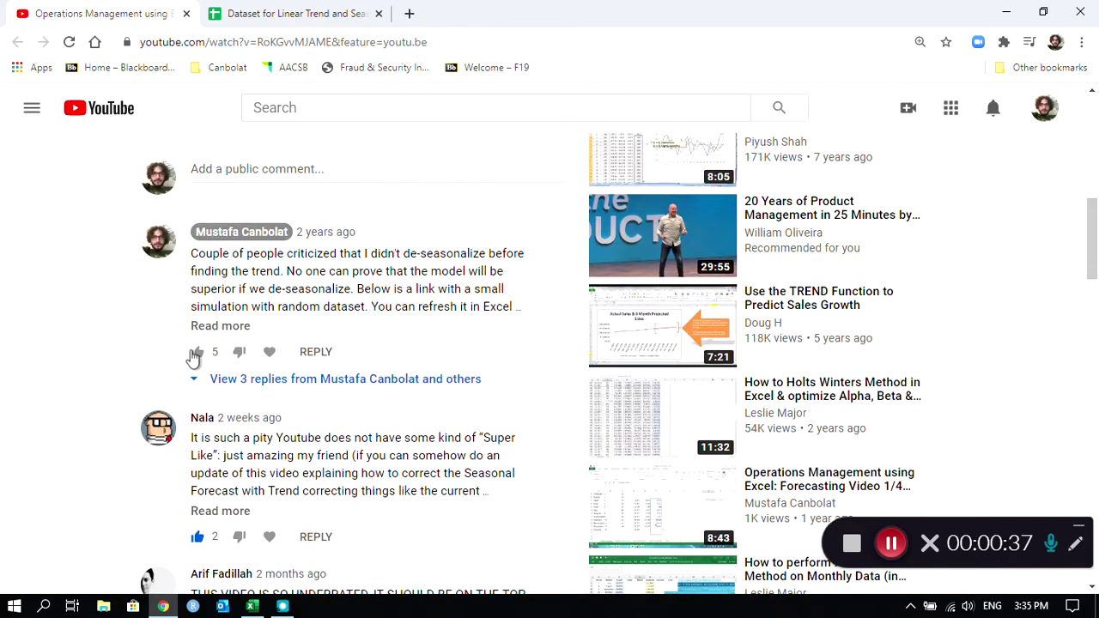
scroll(195, 357, up, 5)
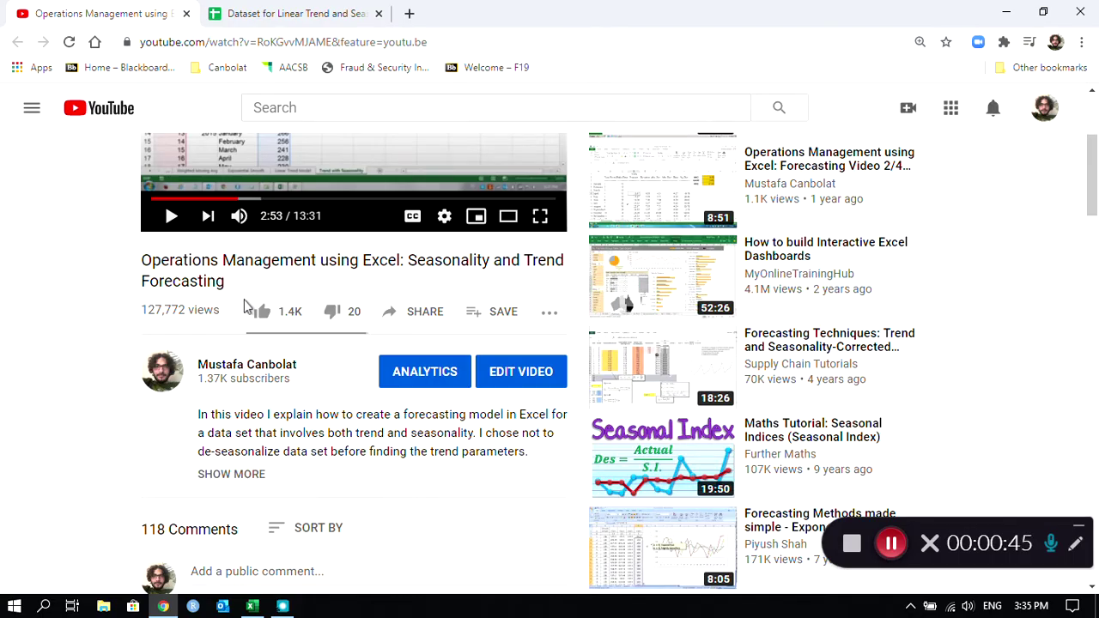
scroll(244, 308, up, 3)
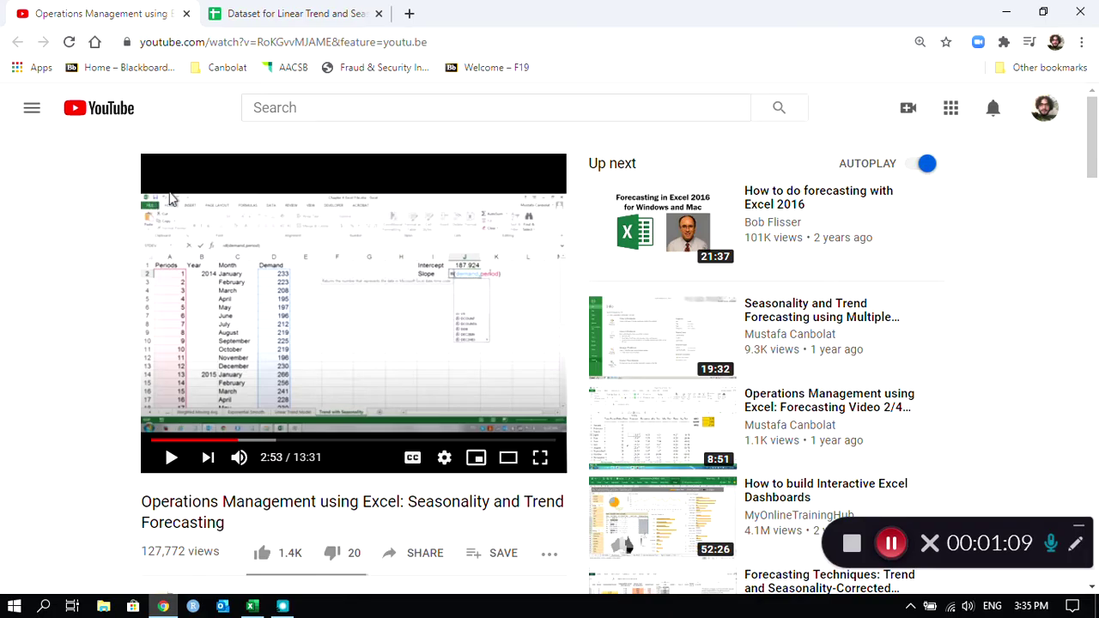
- Switch to Excel's Forecast sheet and select D51, the January 2020 SKU1 forecast cell
click(251, 606)
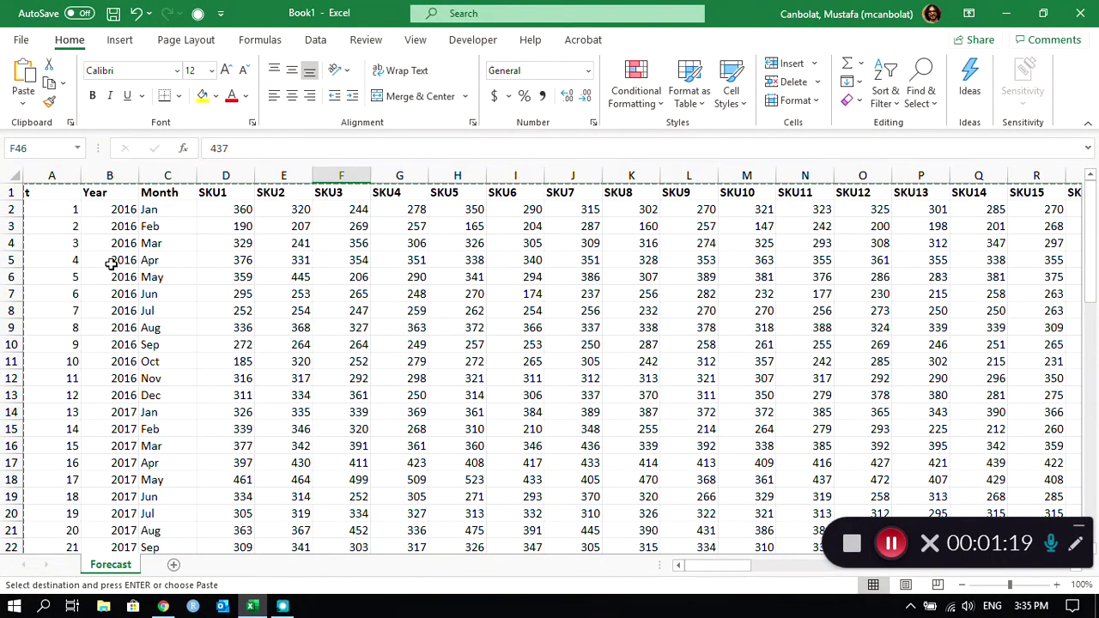
scroll(113, 264, down, 3)
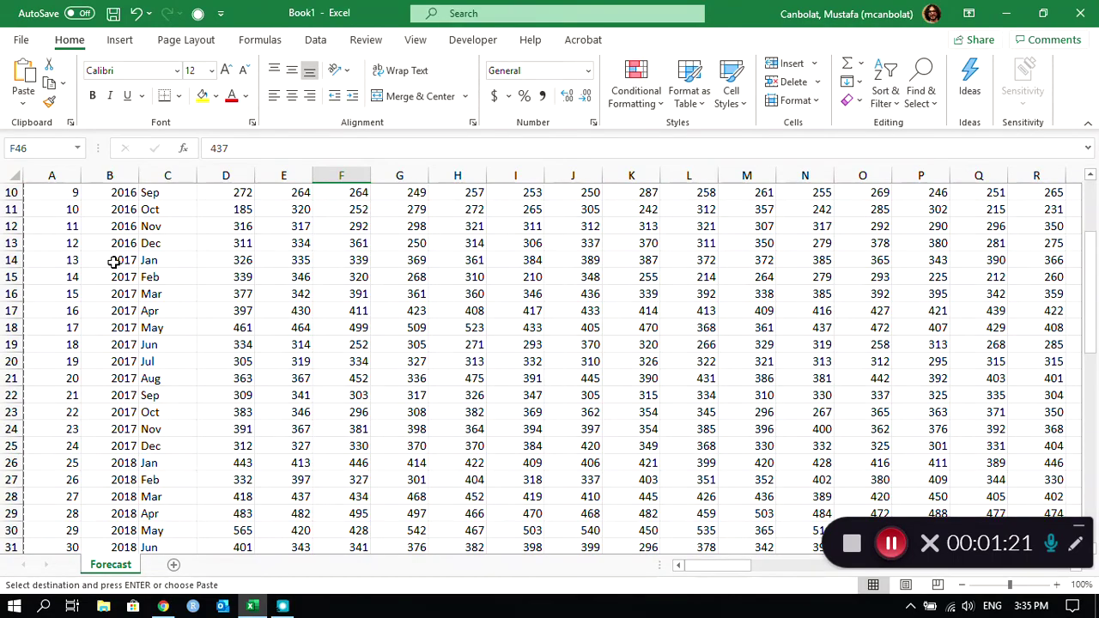
scroll(113, 263, up, 3)
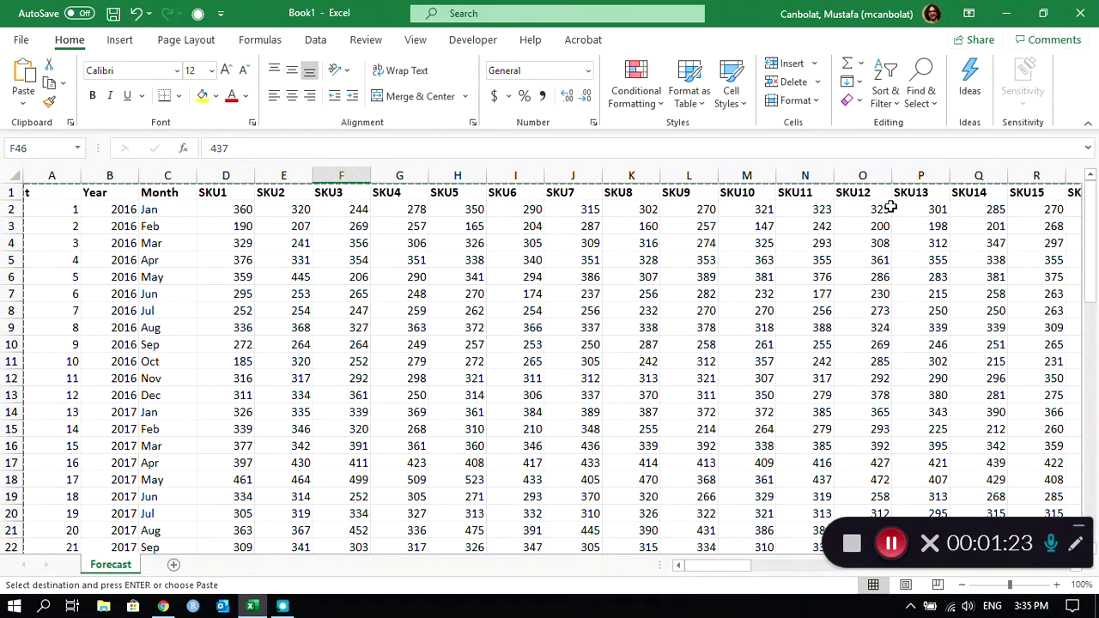
scroll(316, 294, down, 4)
scroll(258, 300, down, 10)
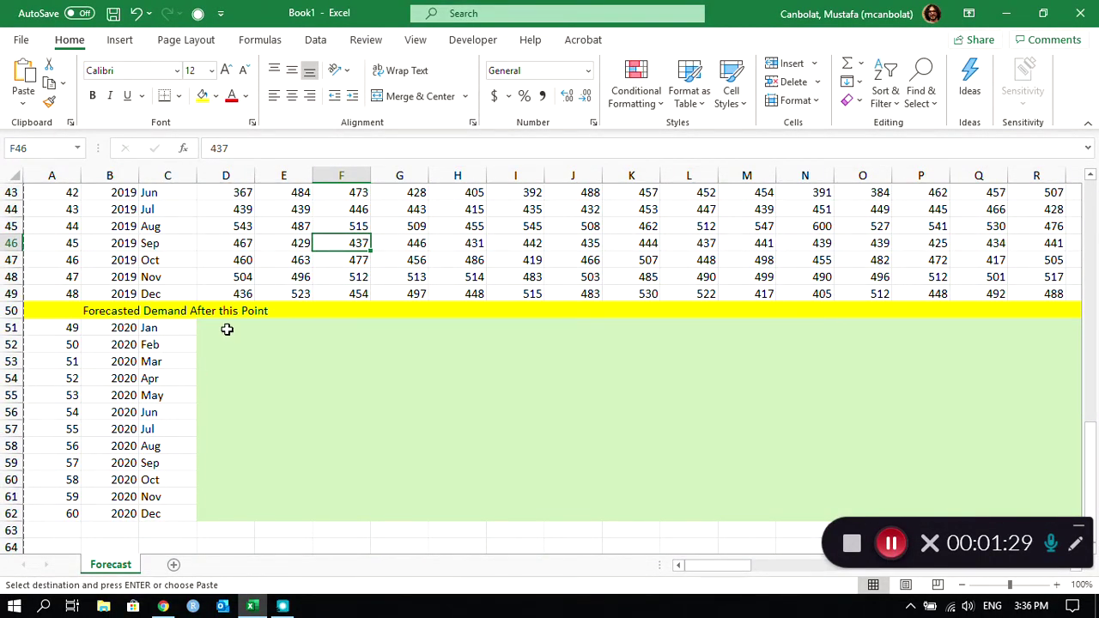
click(226, 328)
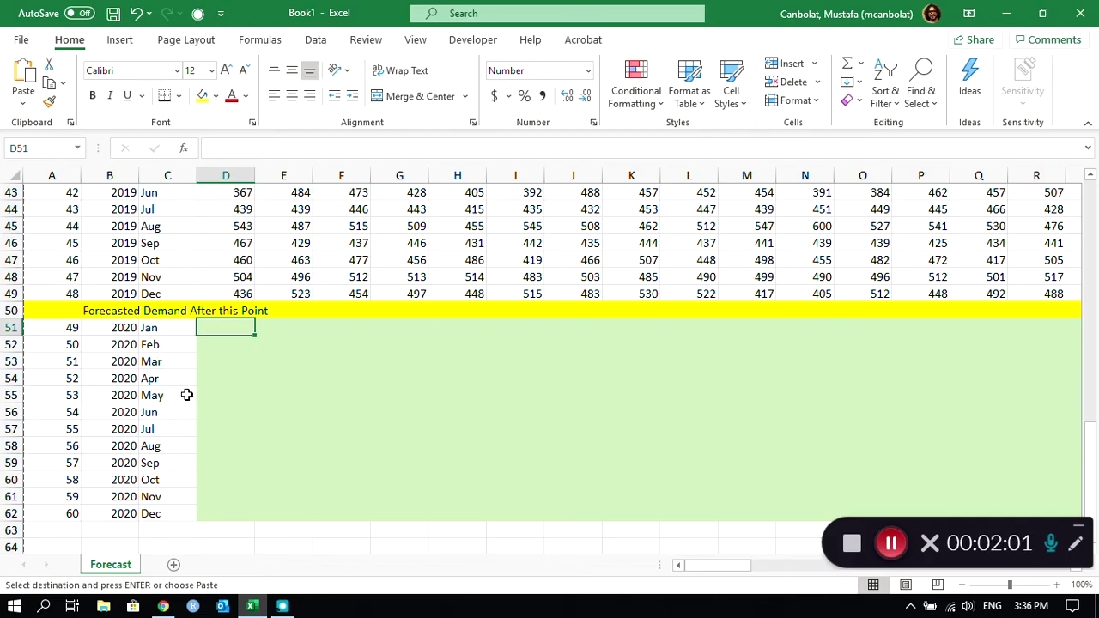
scroll(187, 395, up, 1)
- Zoom in and start =AVERAGEIF( in D51 with the month range C2:C49
click(678, 565)
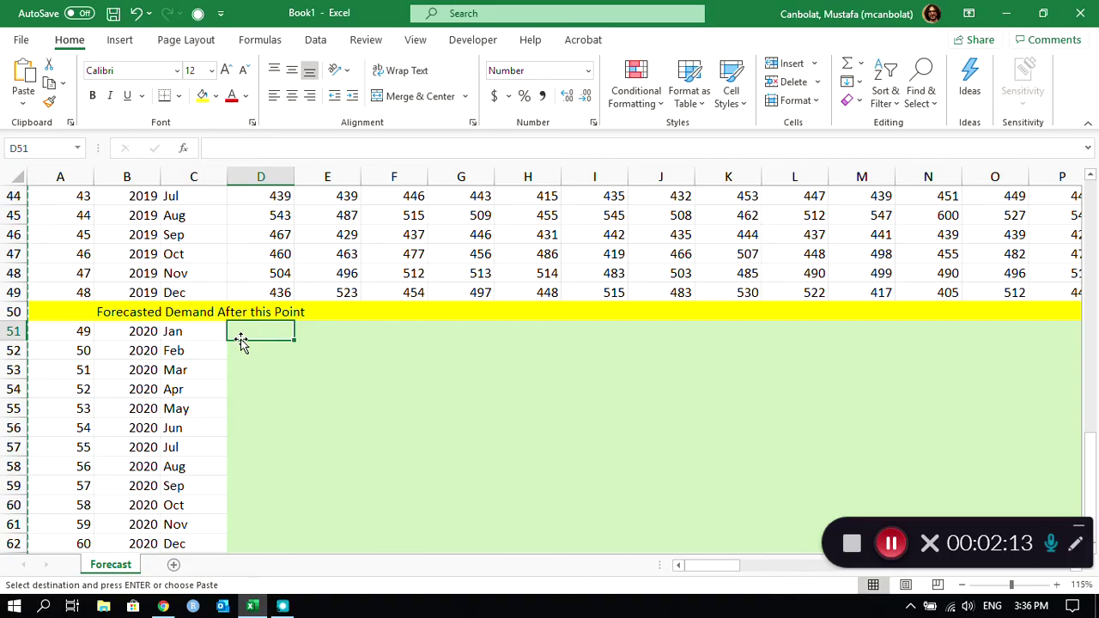
text(=)
key(Escape)
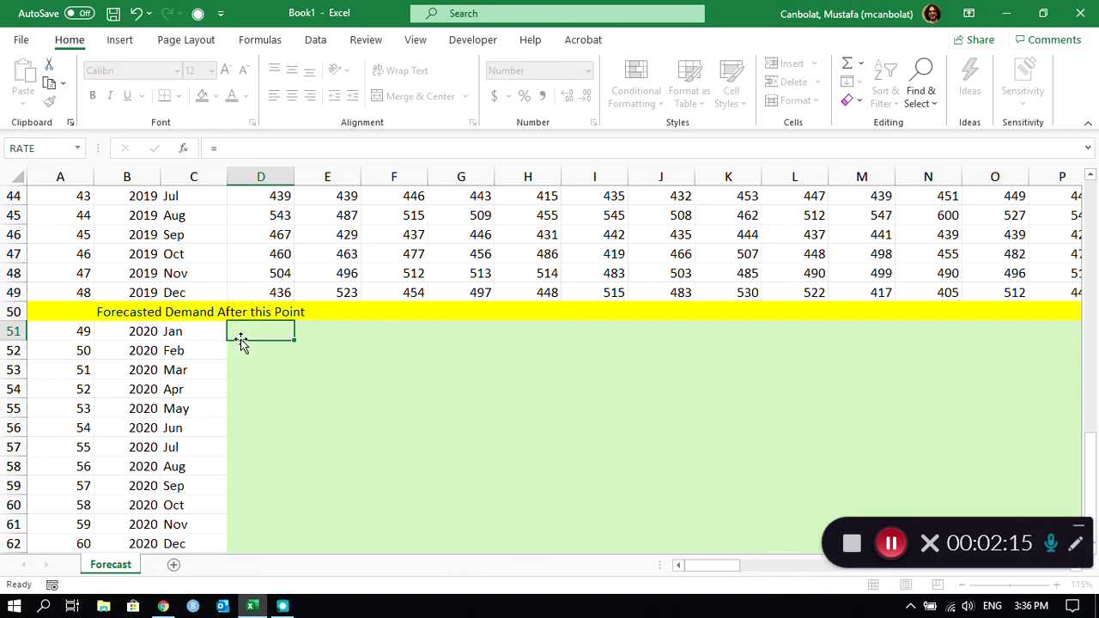
scroll(270, 404, up, 2)
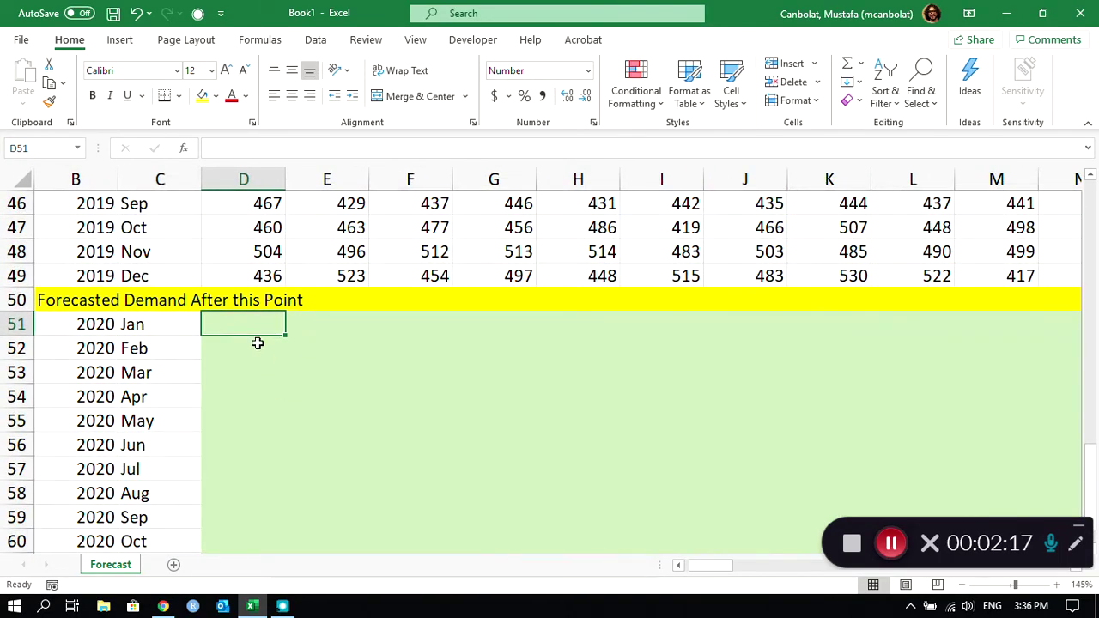
text(=aver)
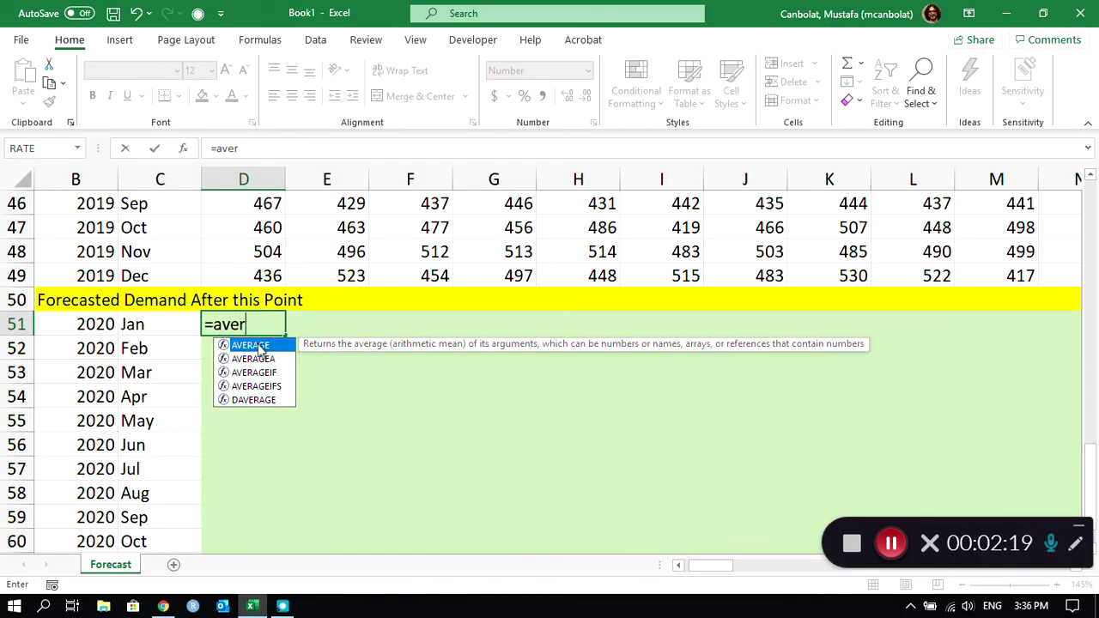
text(ageif()
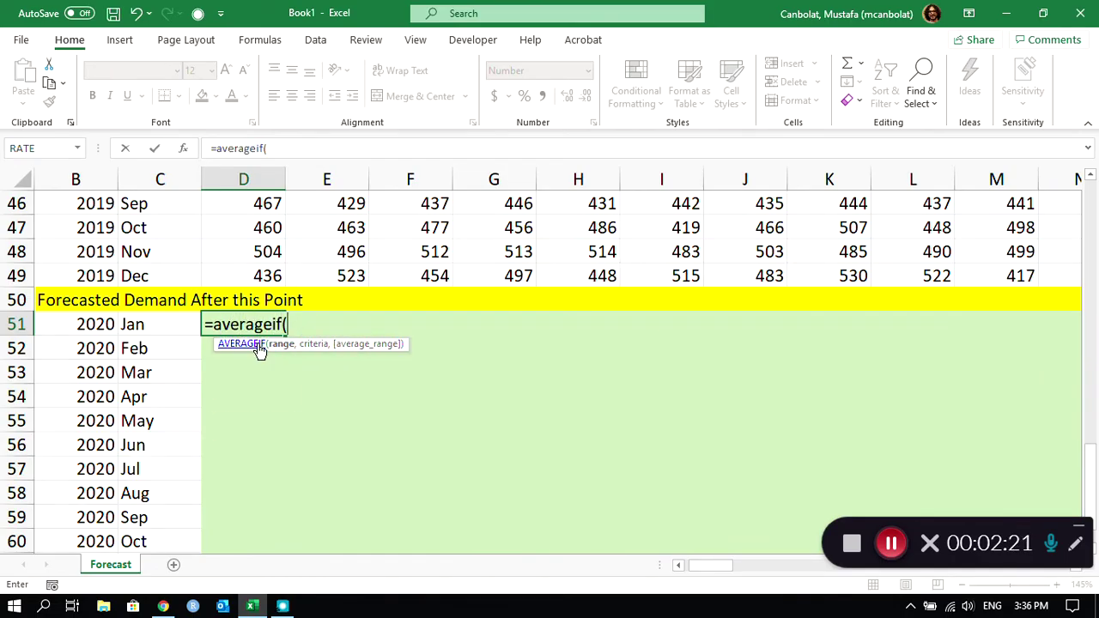
click(146, 275)
key(ctrl+shift+Up)
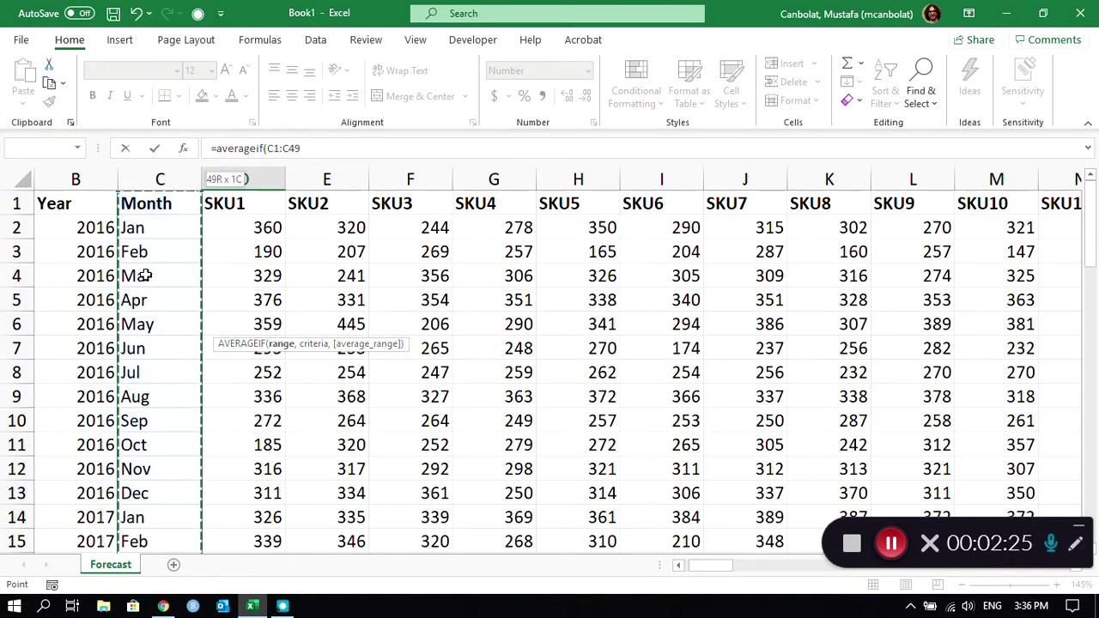
click(180, 234)
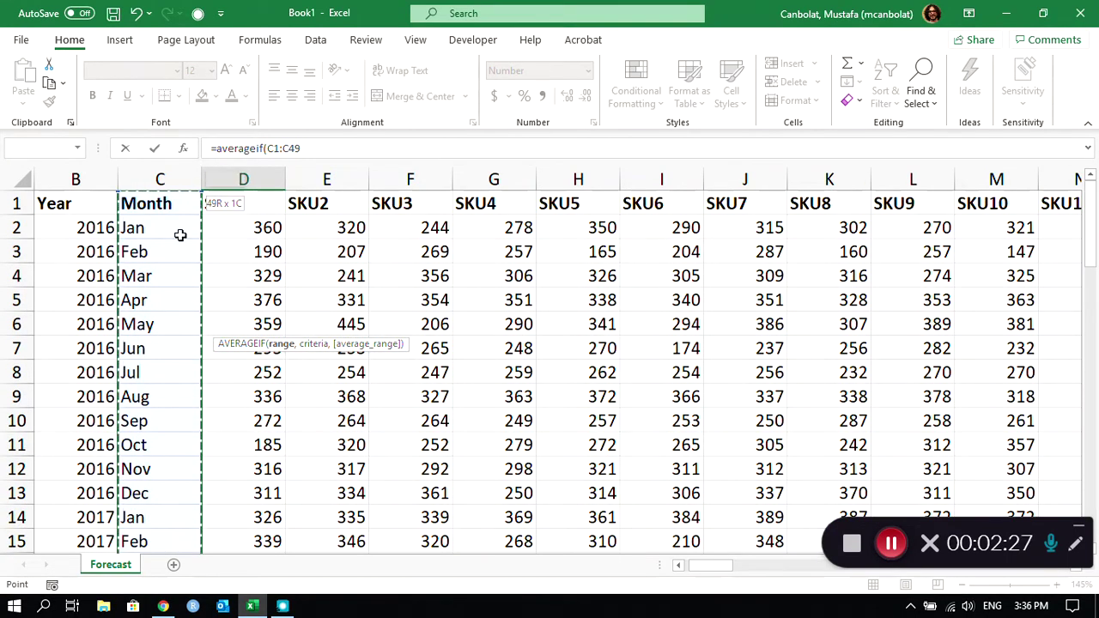
key(ctrl+shift+Down)
- Add the Jan criteria C51 and SKU1 demand range D2:D49, then close the AVERAGEIF
scroll(209, 266, down, 2)
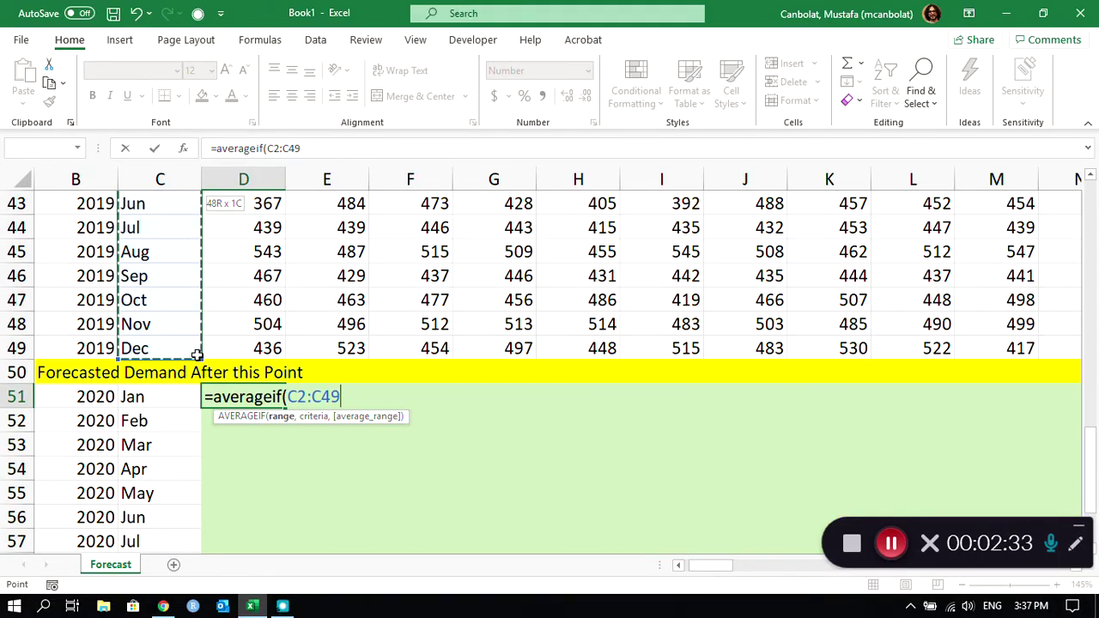
text(,)
click(155, 397)
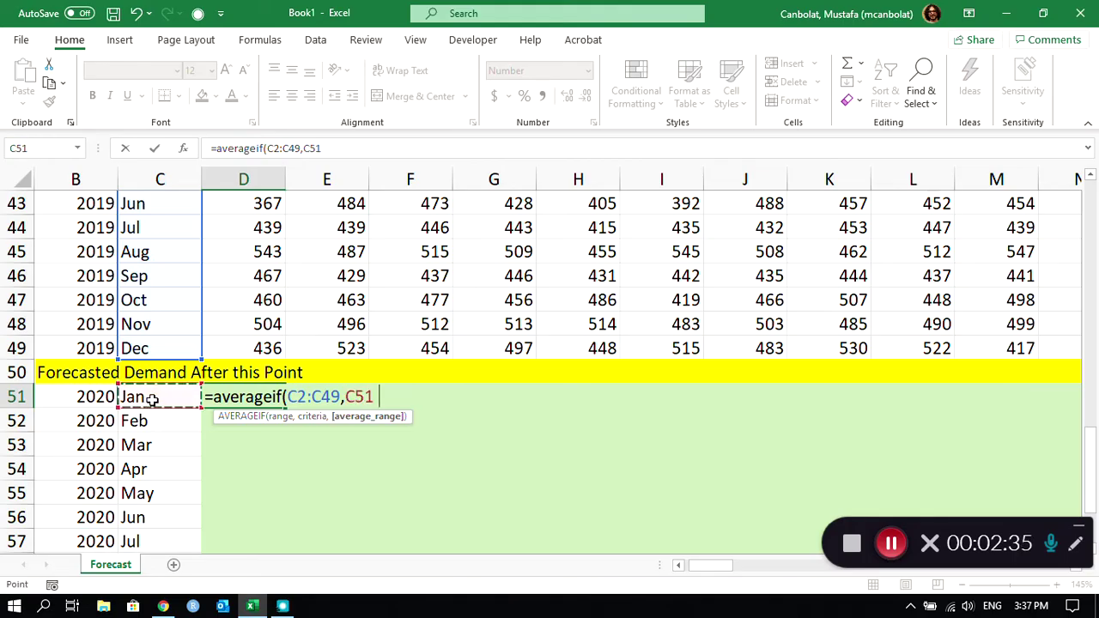
text(,)
click(240, 348)
drag(240, 348, 226, 216)
scroll(279, 299, down, 2)
scroll(279, 298, down, 14)
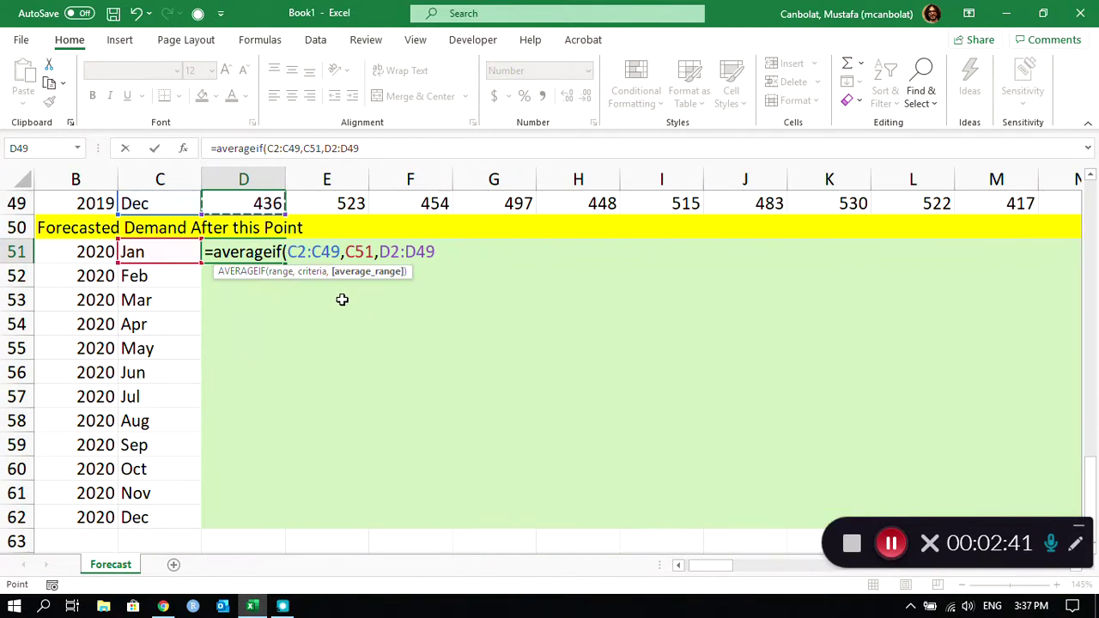
text())
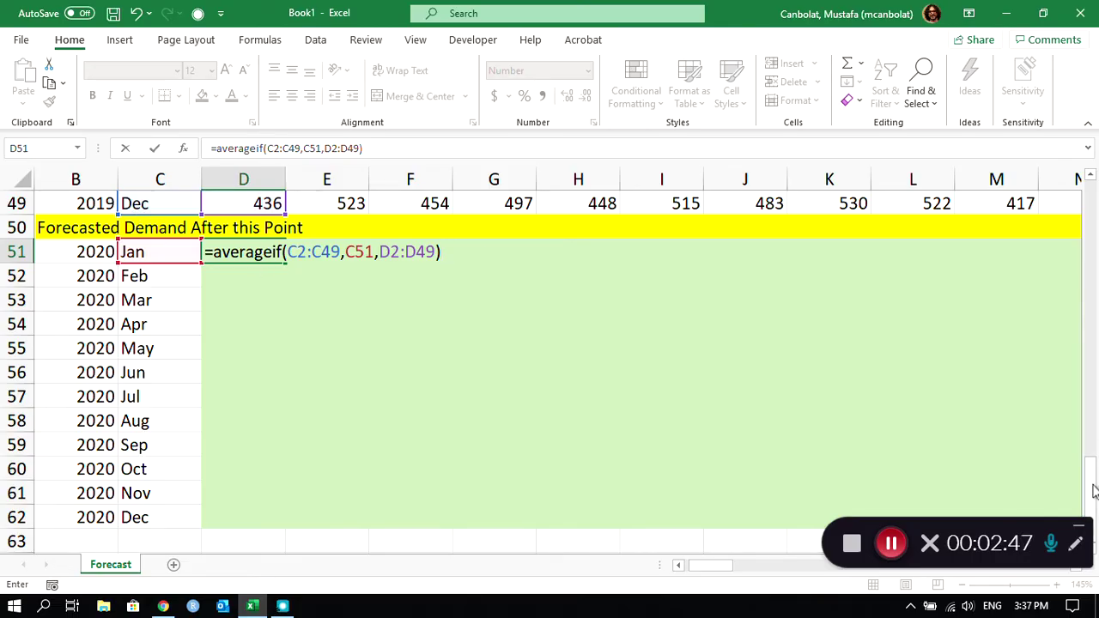
drag(1093, 489, 1092, 431)
- Extend D51 with AVERAGE(D2:D49), then start *TREND( with known demand D2:D49
text(average()
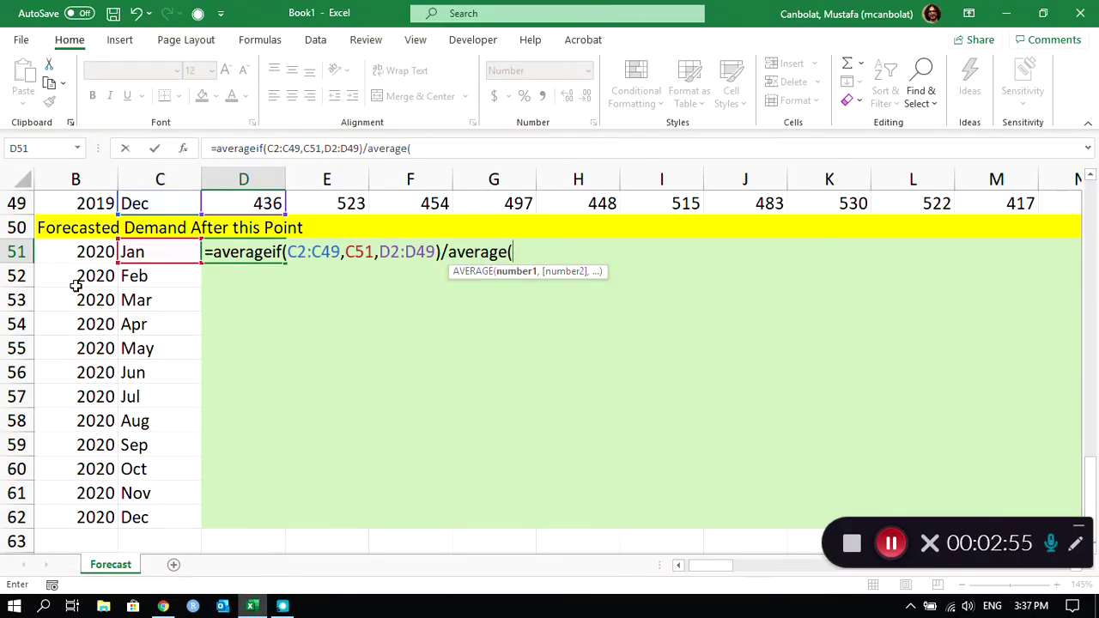
scroll(292, 237, up, 3)
click(244, 418)
drag(244, 418, 248, 220)
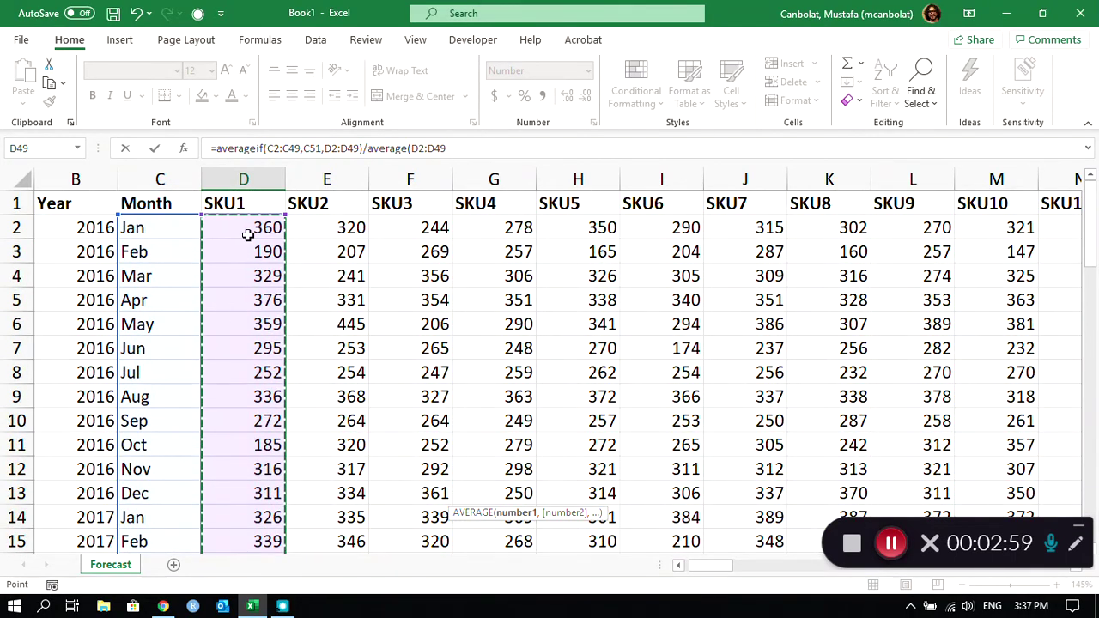
scroll(242, 346, down, 3)
scroll(193, 326, up, 3)
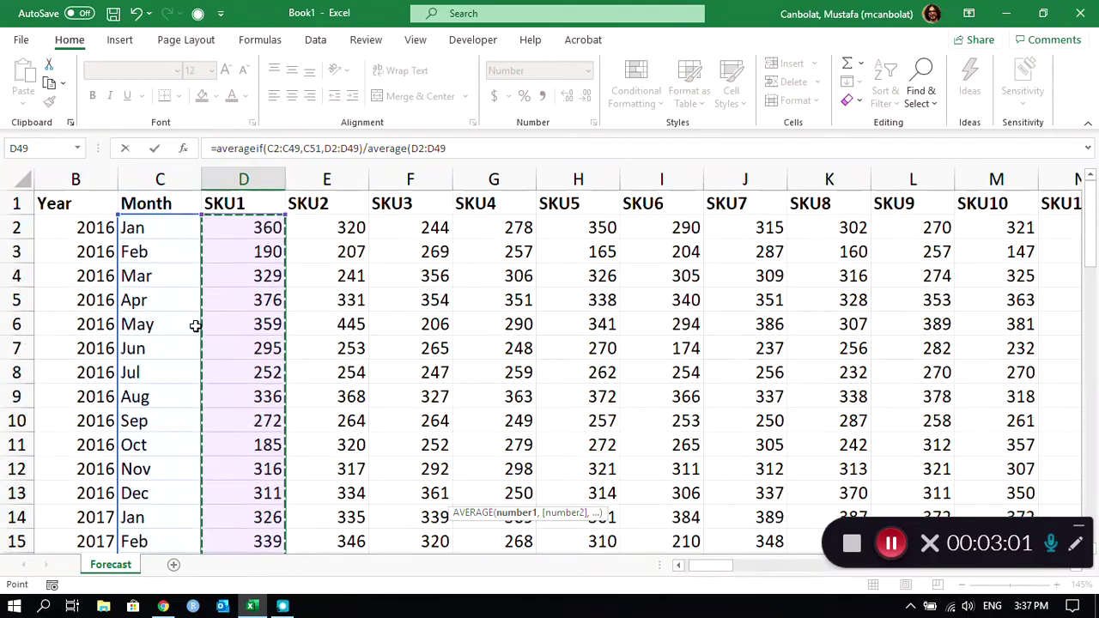
scroll(206, 326, down, 14)
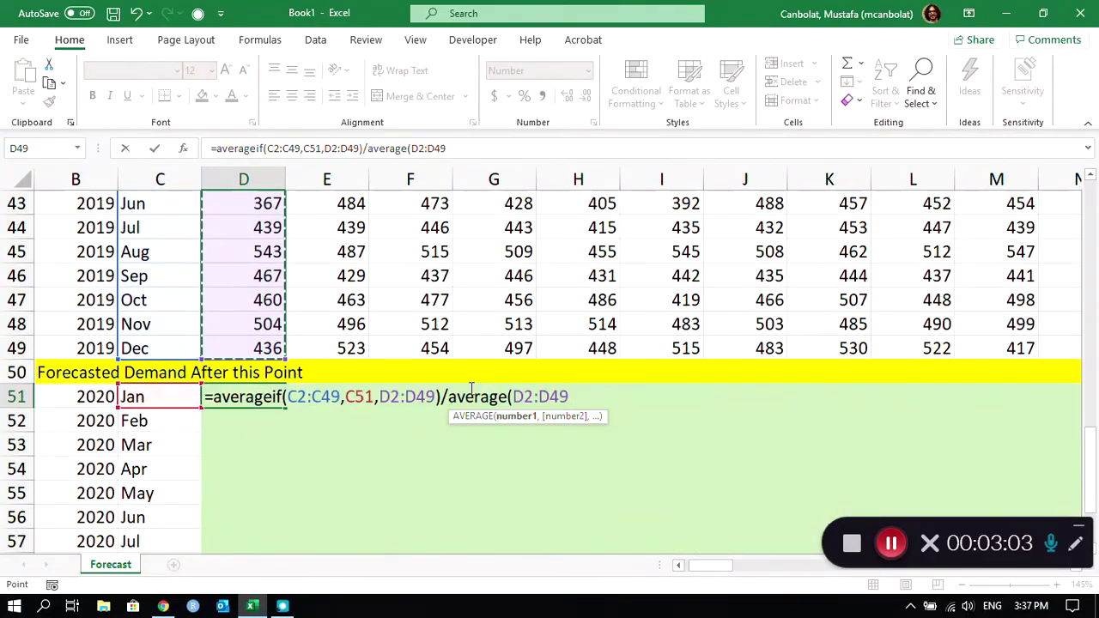
text())
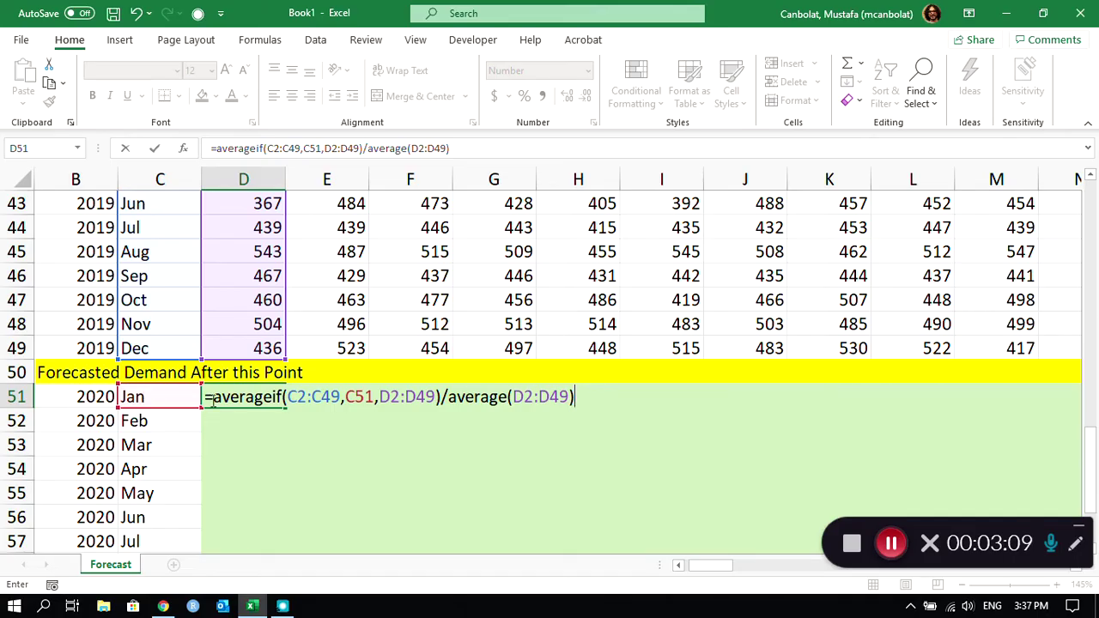
text(*TREND)
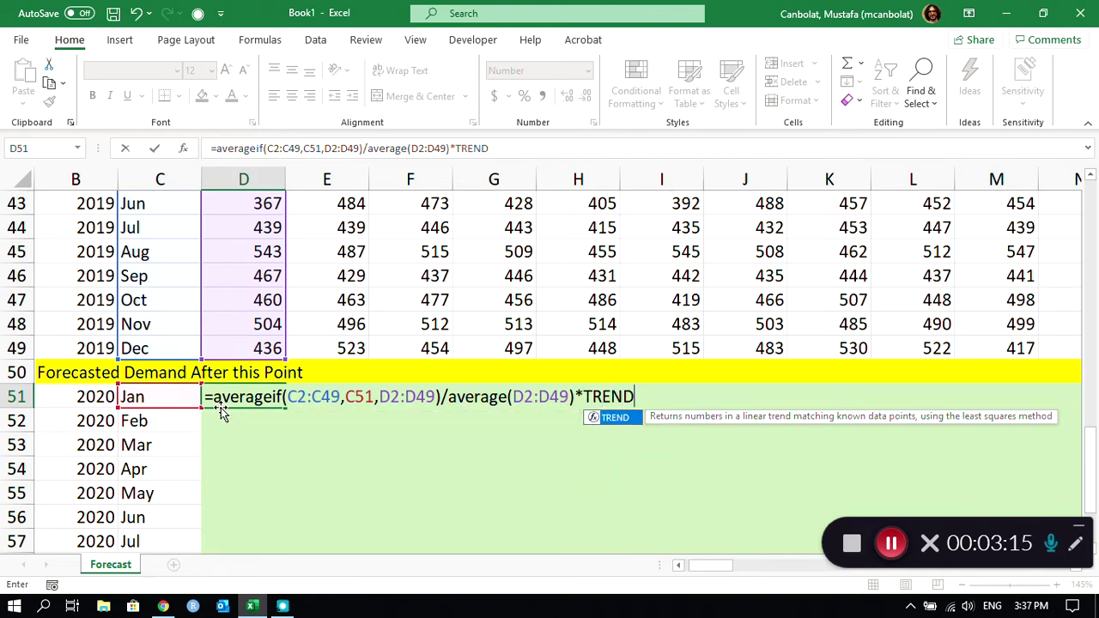
text(()
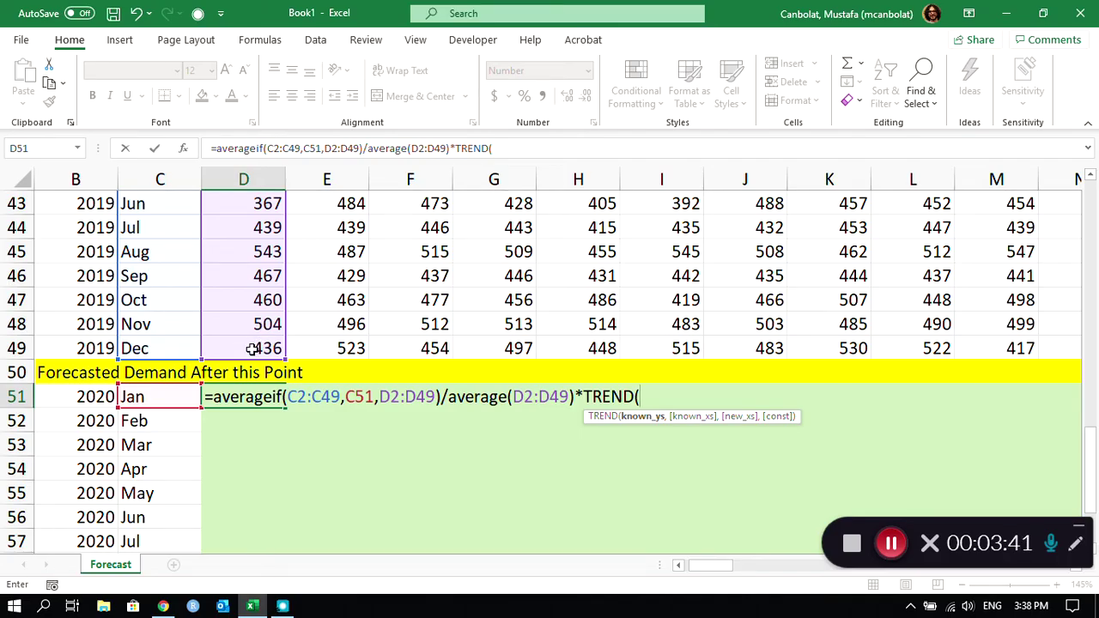
drag(249, 347, 241, 215)
- Finish the TREND term as TREND(D2:D49,A2:A49,A51) using period A51 as the new x
scroll(412, 296, down, 13)
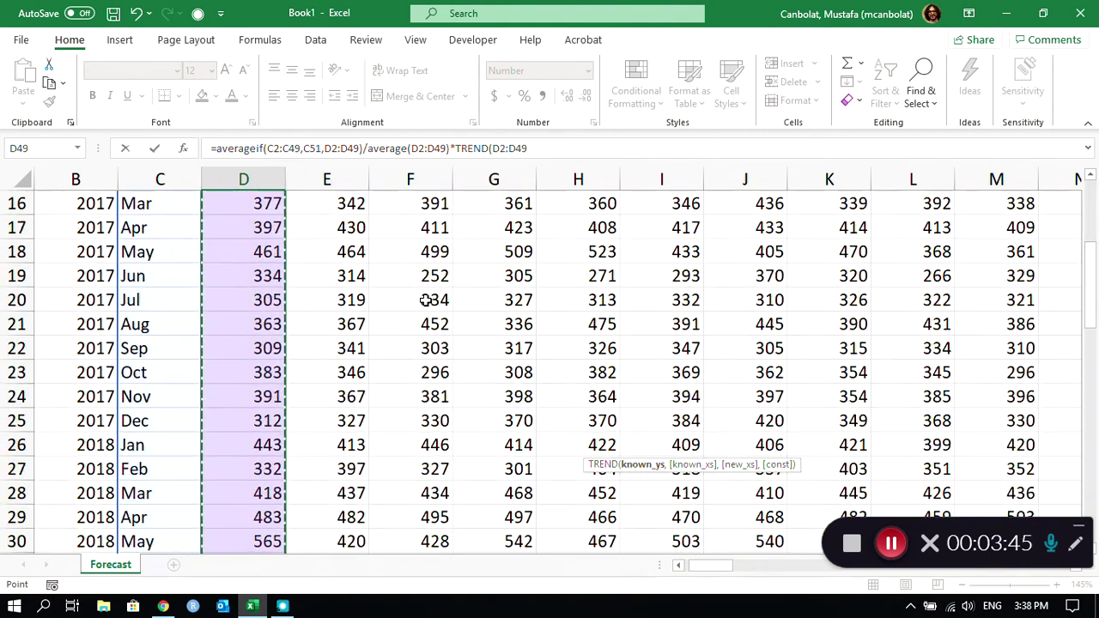
scroll(423, 296, down, 2)
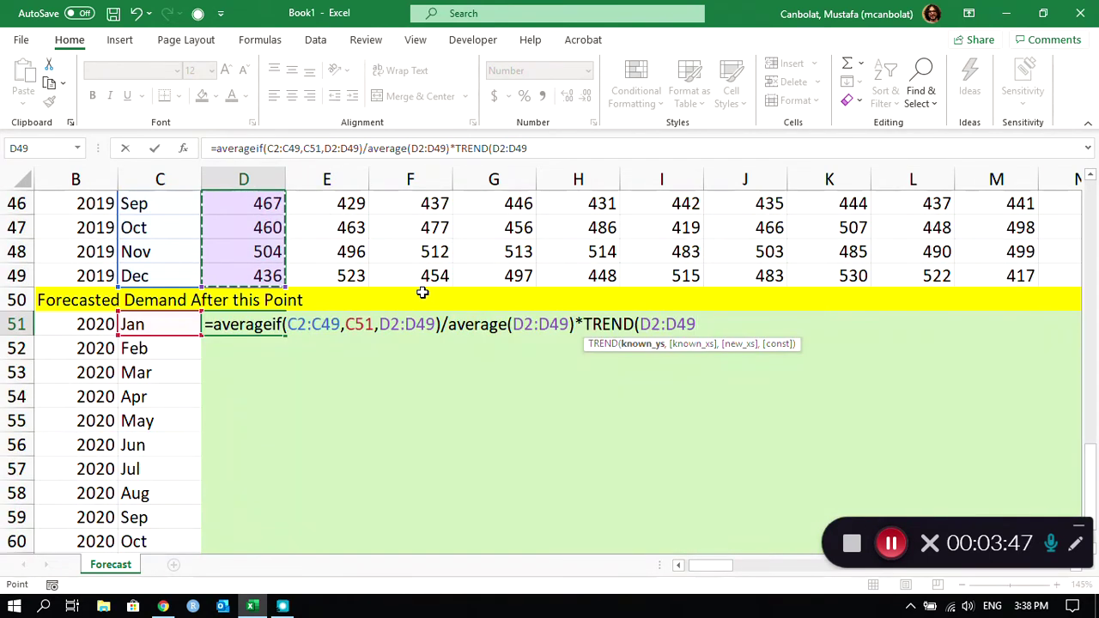
text(,)
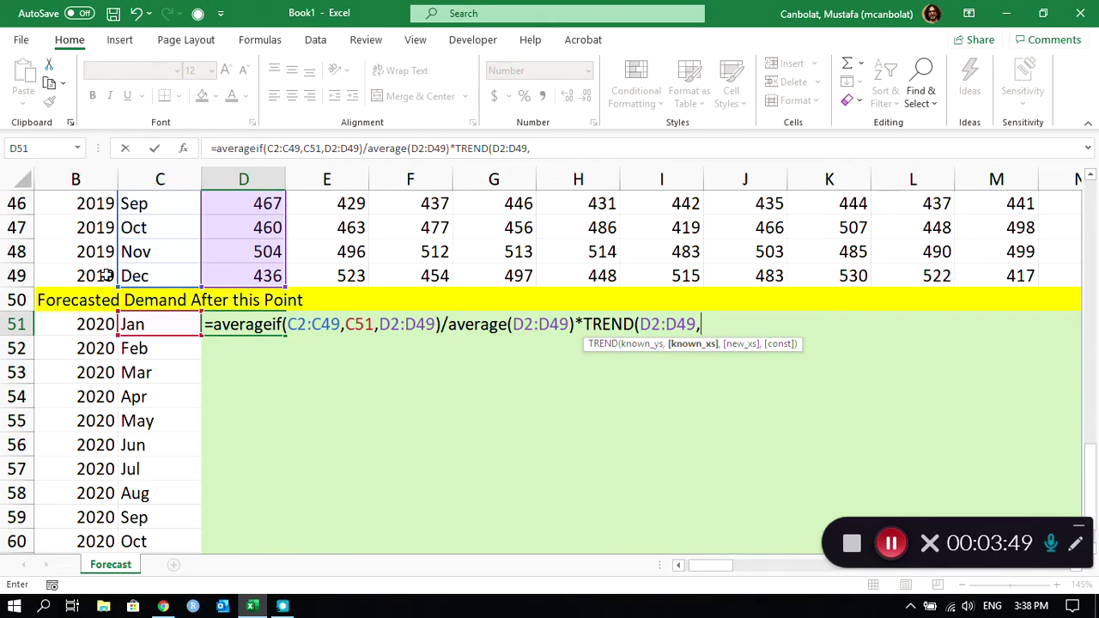
drag(723, 567, 678, 564)
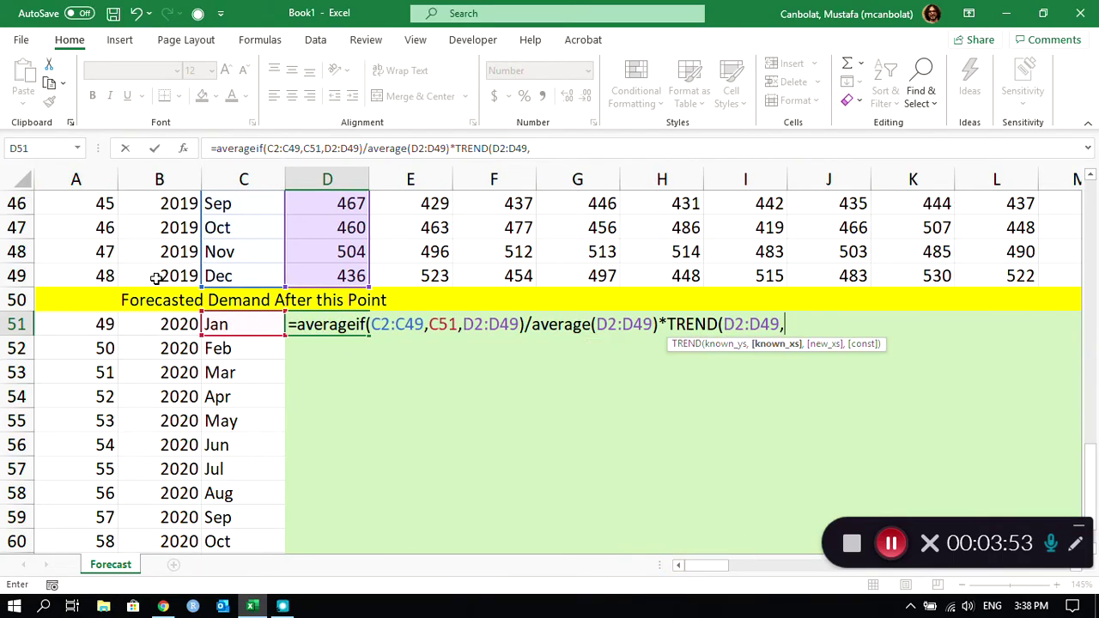
click(100, 274)
drag(100, 275, 73, 223)
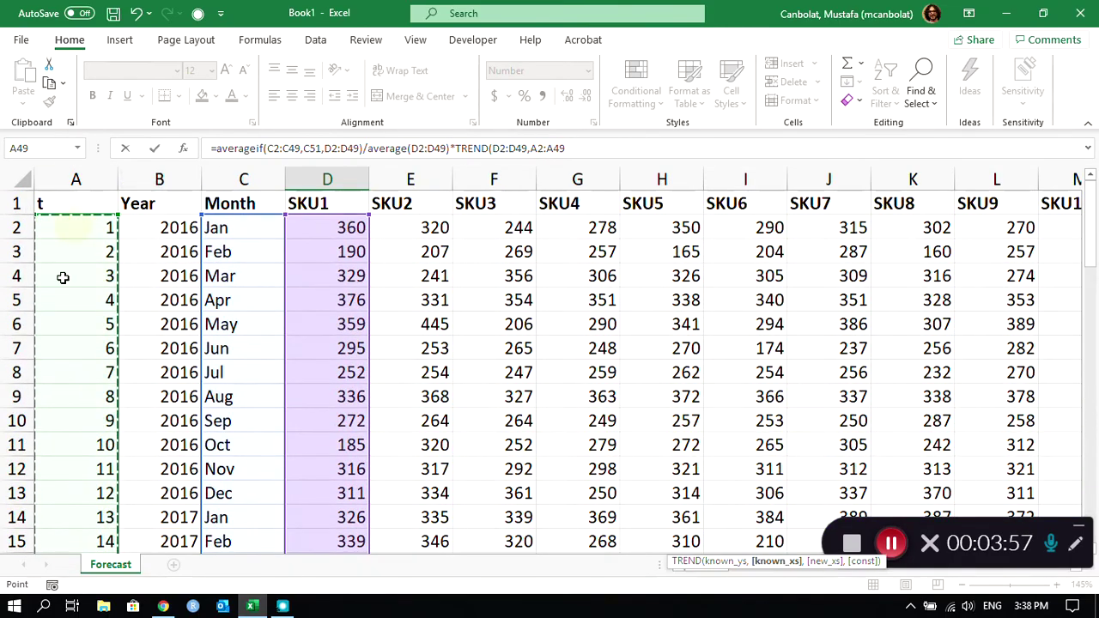
scroll(95, 262, down, 13)
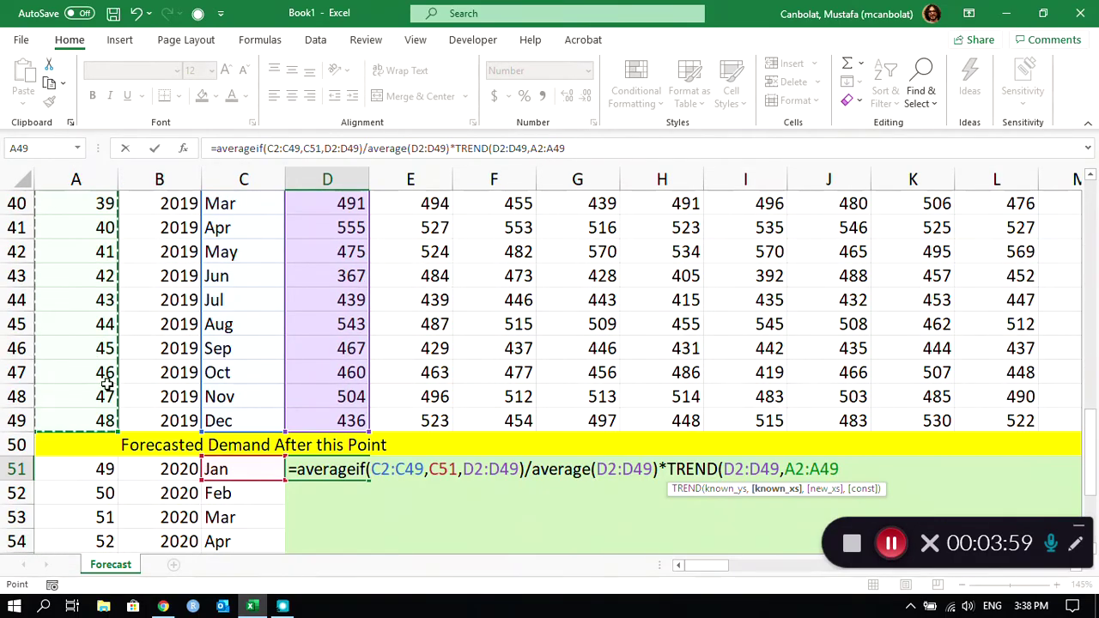
scroll(343, 380, down, 2)
text(,)
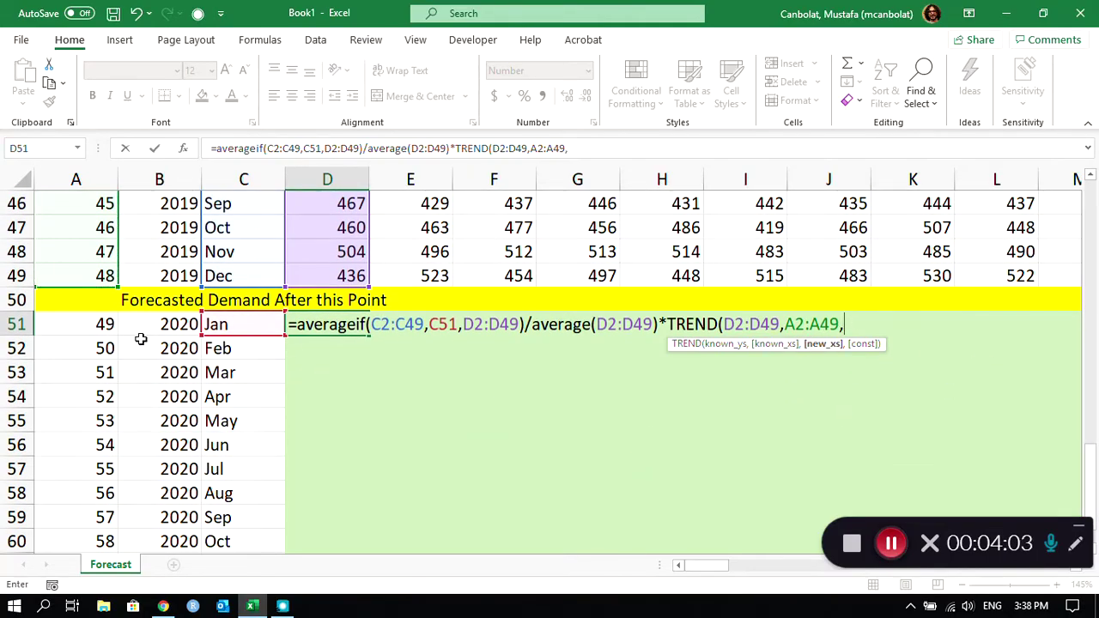
click(79, 322)
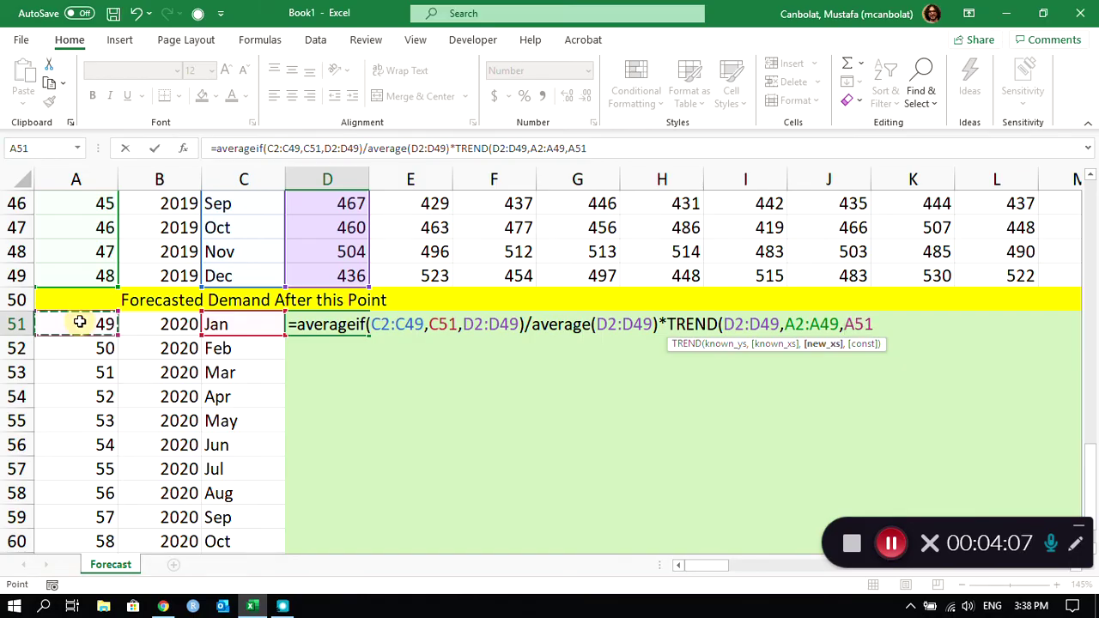
text())
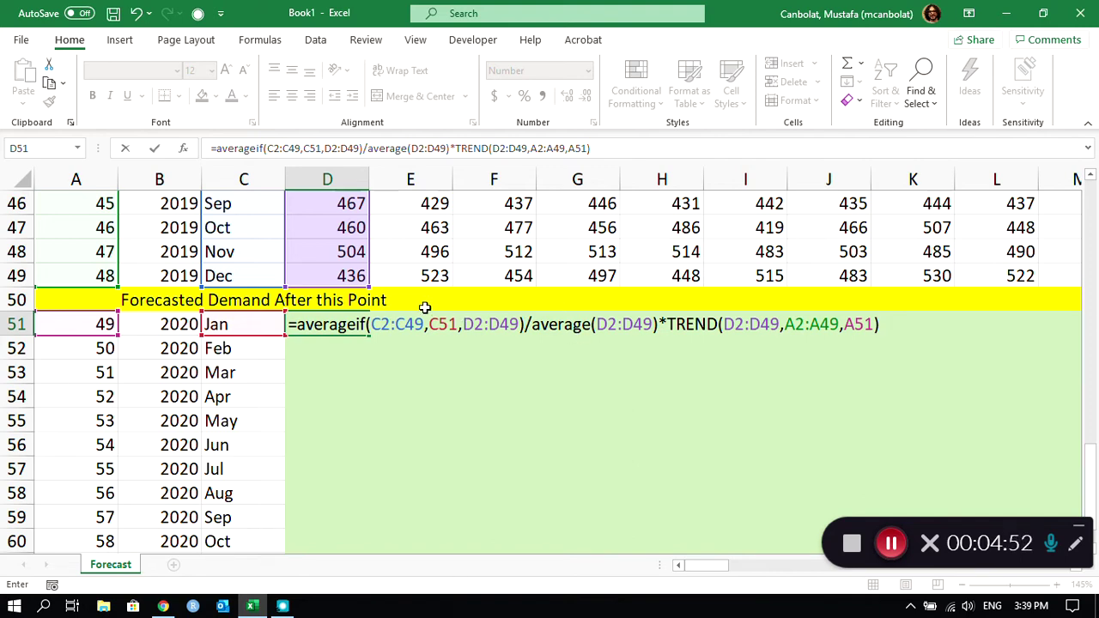
click(381, 323)
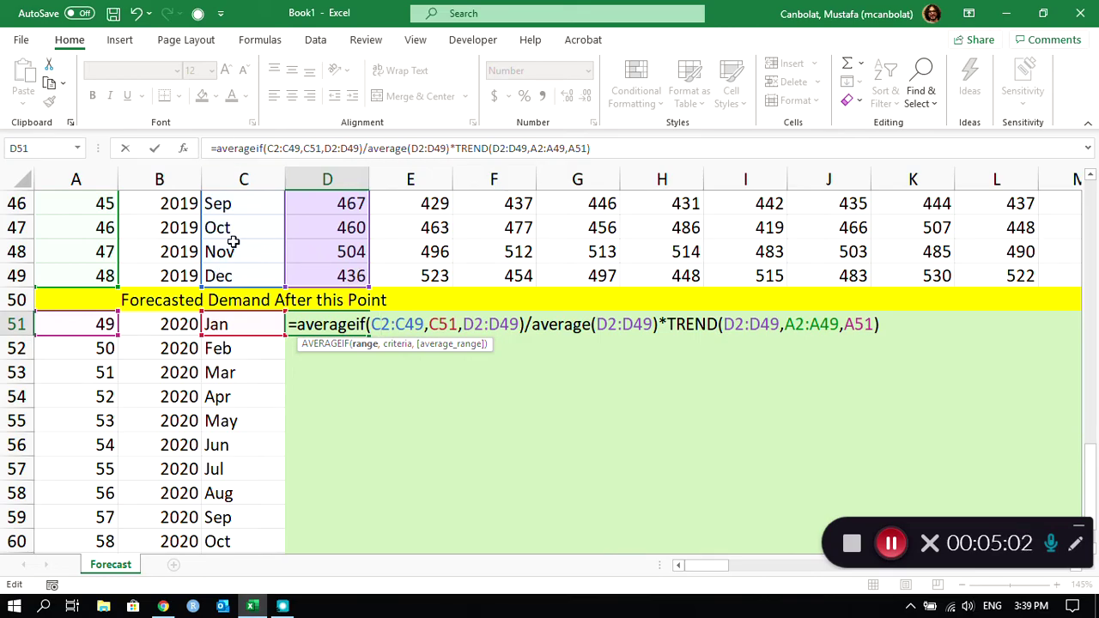
- Anchor the AVERAGEIF and AVERAGE references as $C$2:$C$49, $C51 and D$2:D$49
key(F4)
click(428, 323)
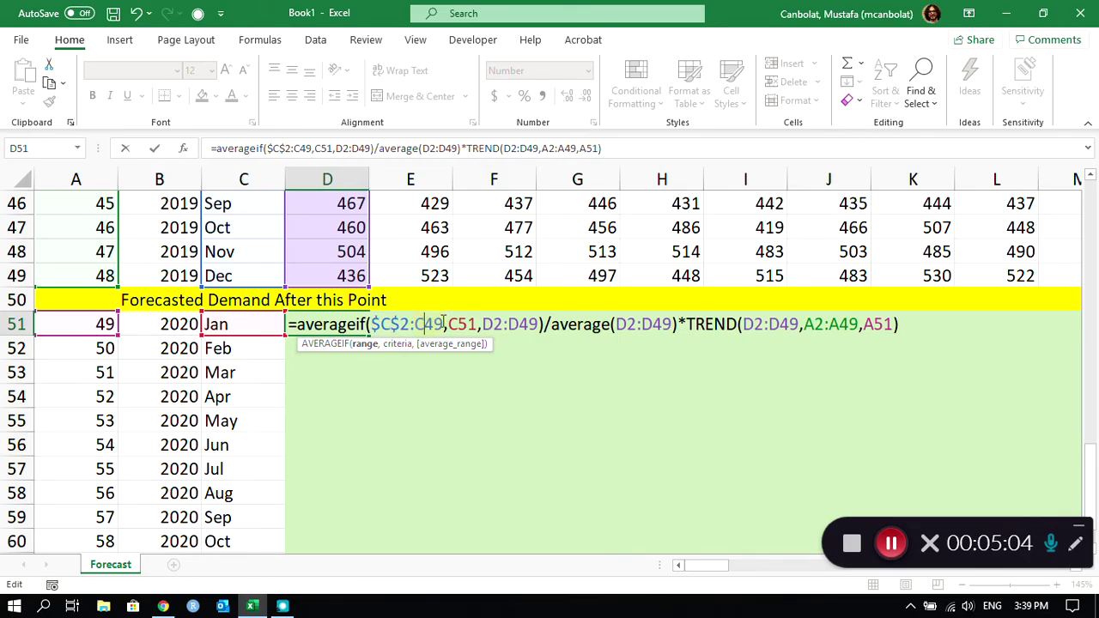
key(F4)
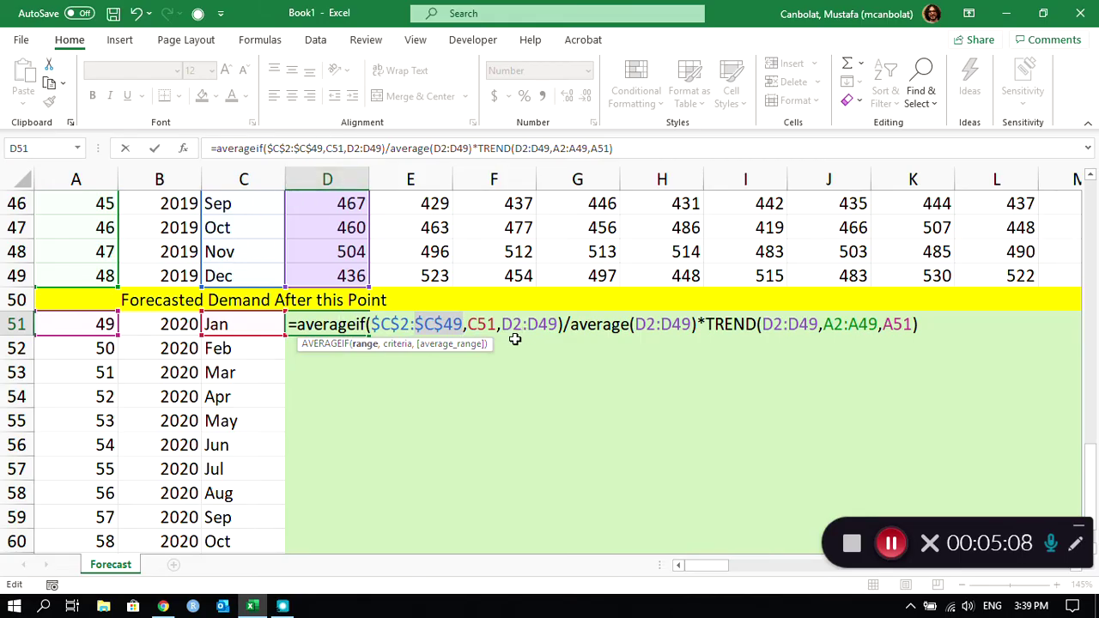
click(491, 324)
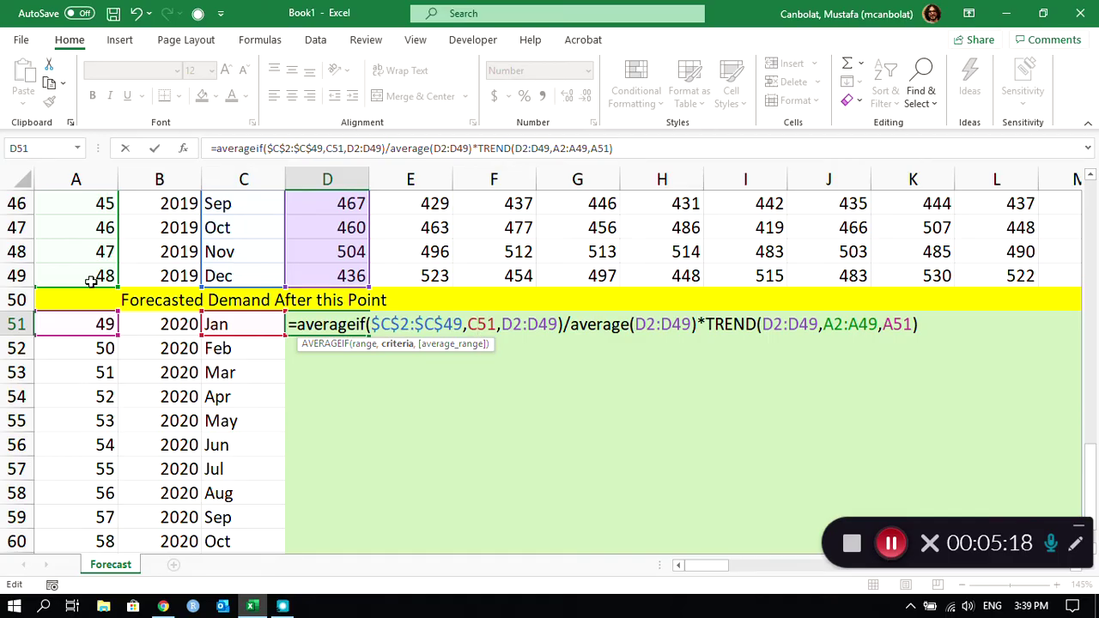
key(F4)
key(F4)
key(F4)
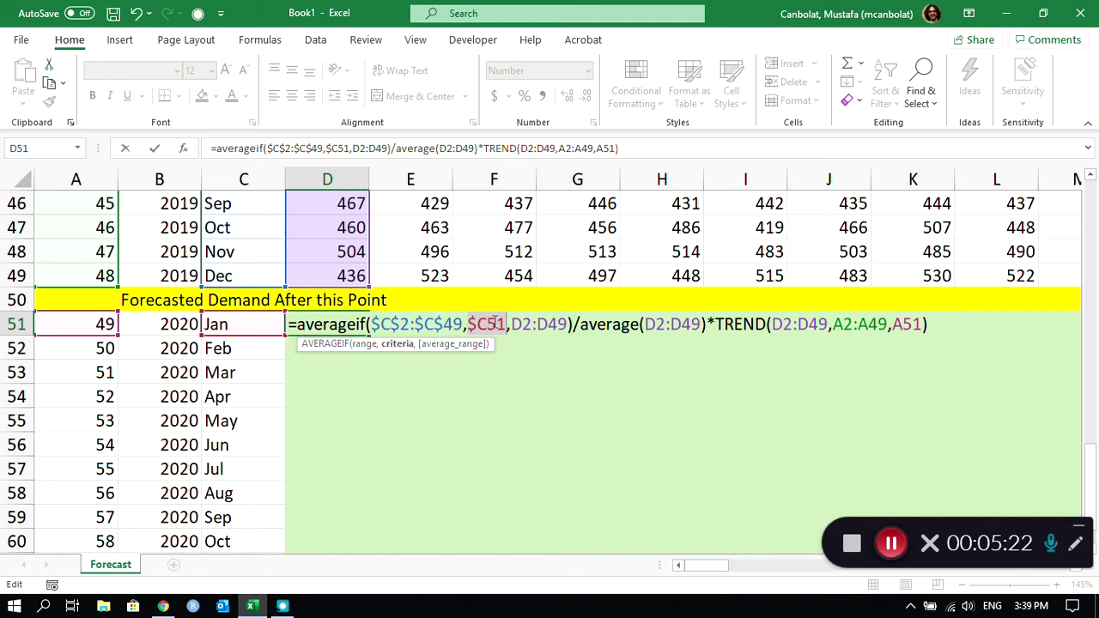
drag(512, 323, 568, 323)
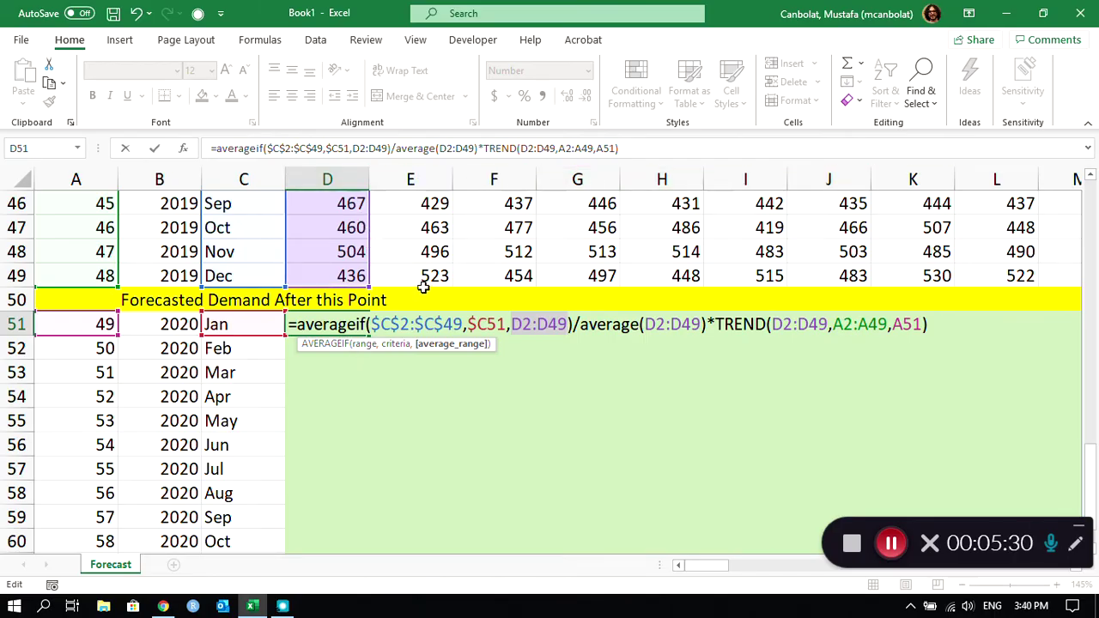
key(F4)
key(F4)
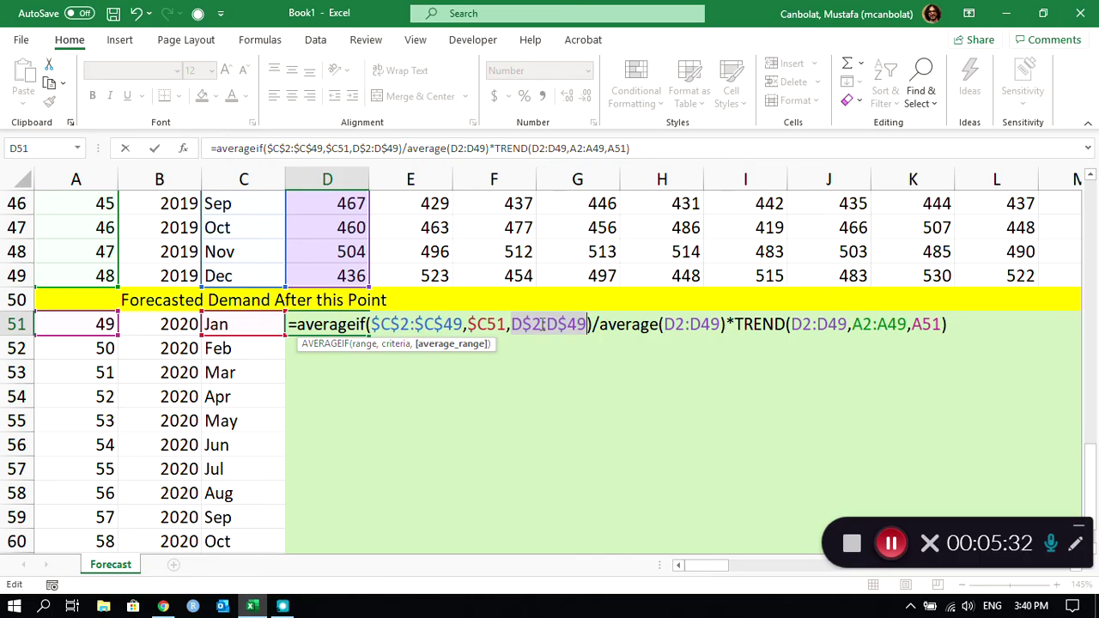
click(674, 323)
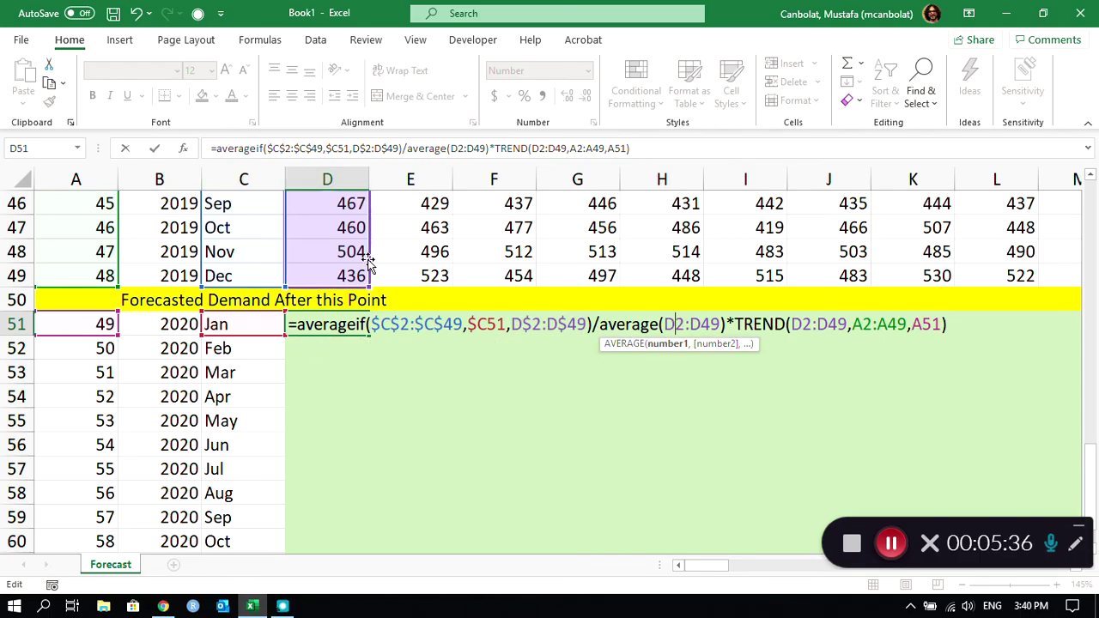
text($)
key(Right)
key(Right)
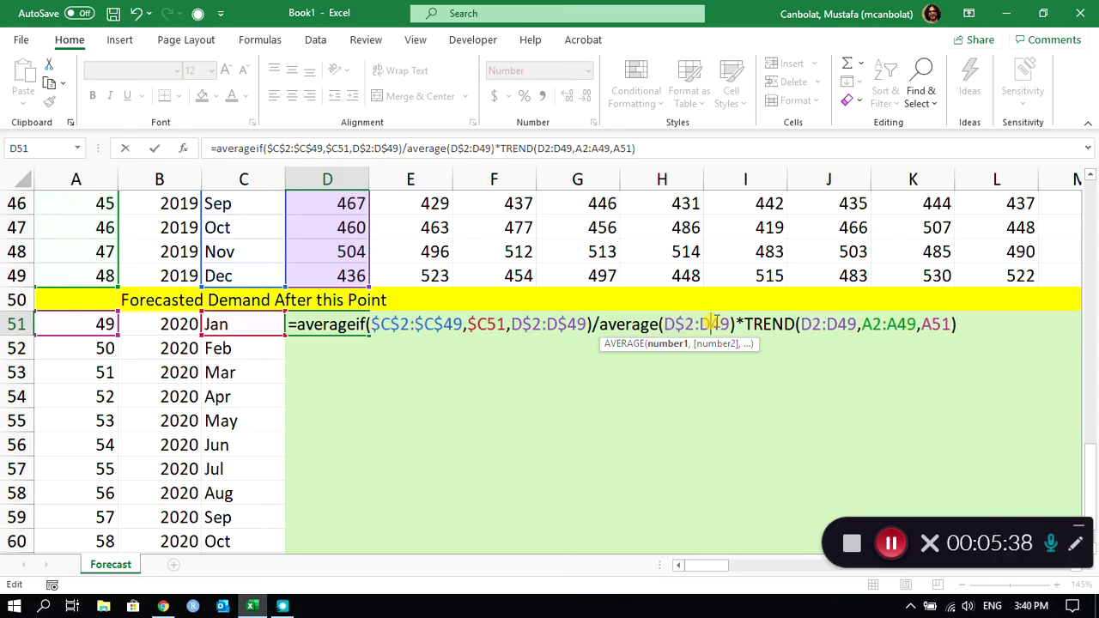
text($)
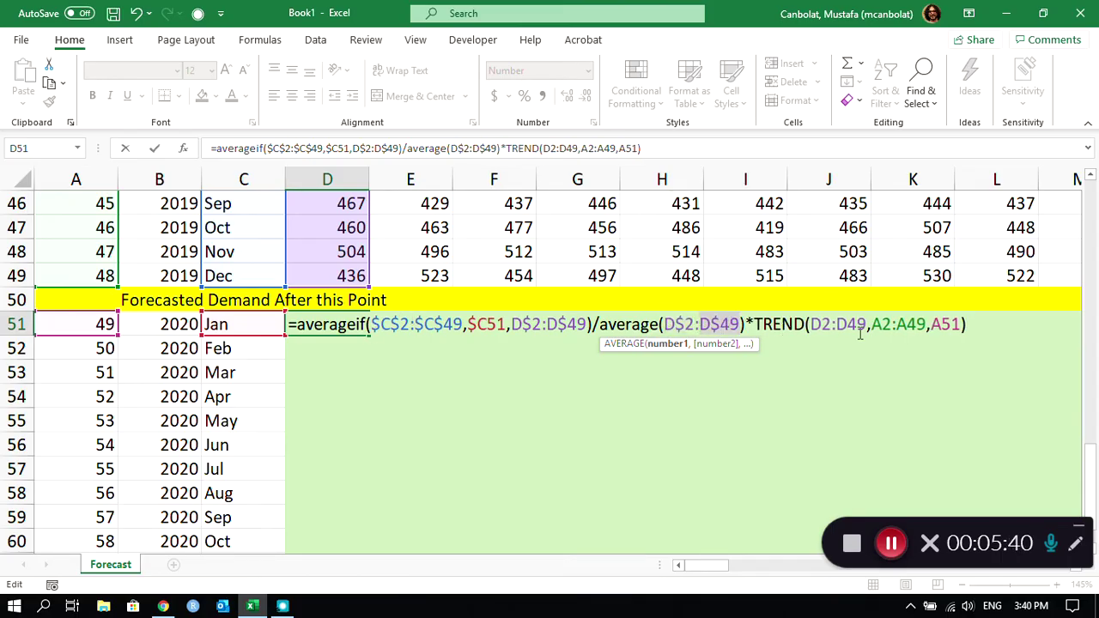
- Lock TREND's references to D$2:D$49, $A$2:$A$49 and $A51, then enter the formula, giving 508.83
click(810, 323)
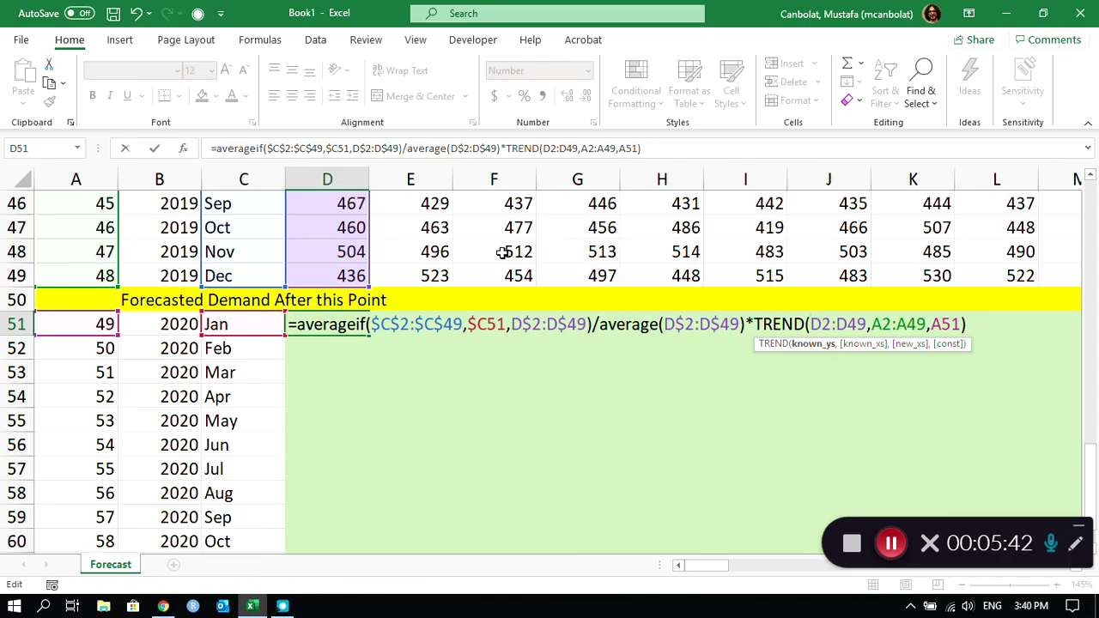
key(F4)
key(F4)
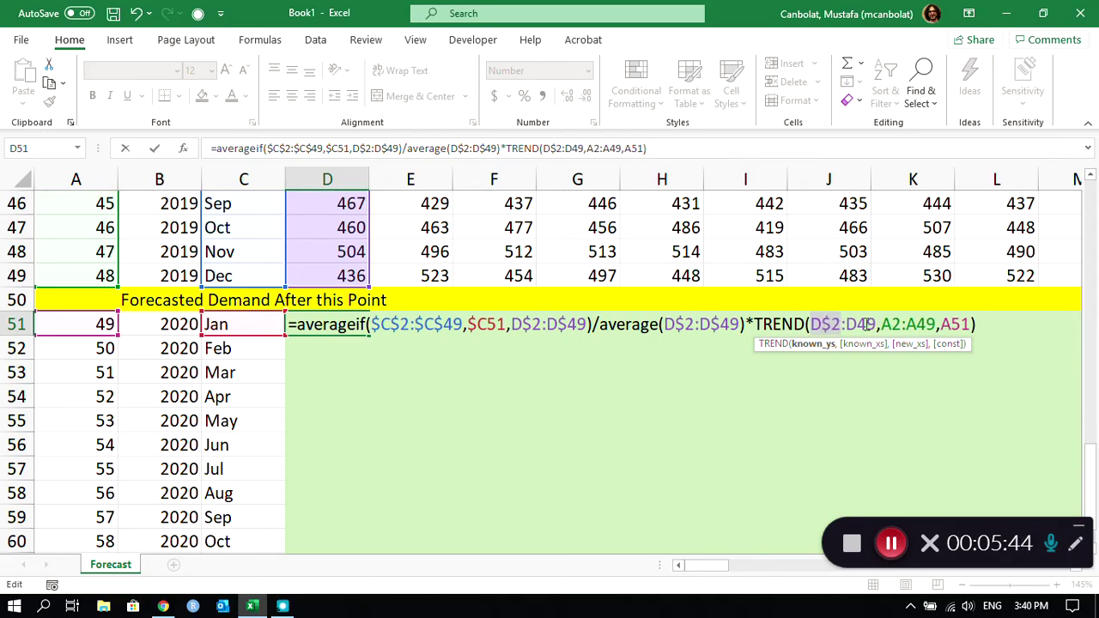
drag(845, 324, 879, 324)
key(F4)
key(F4)
click(911, 324)
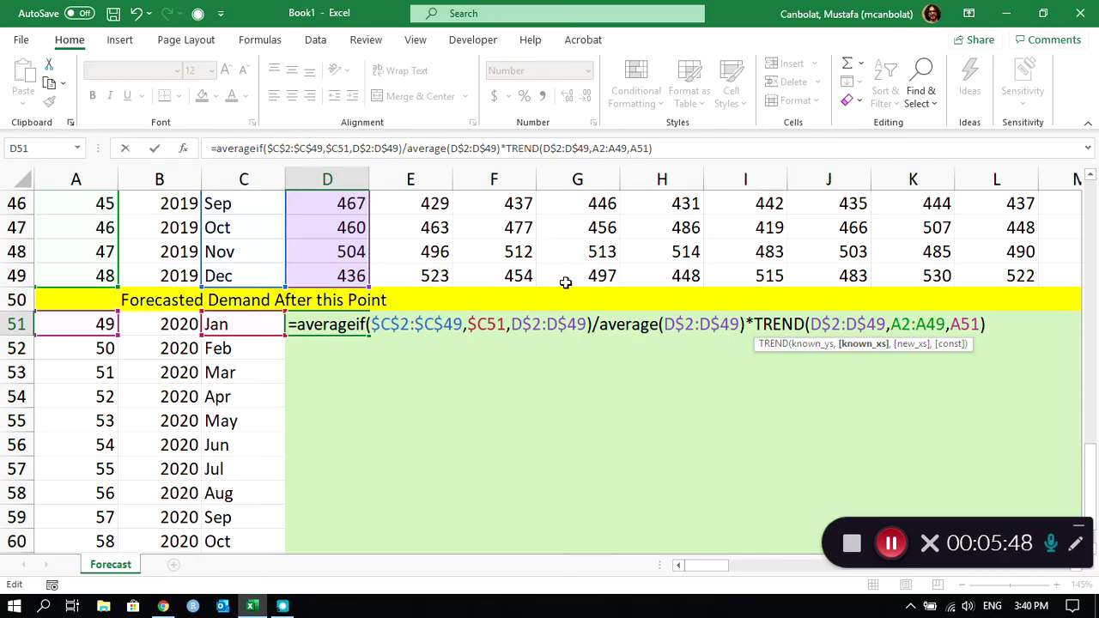
key(F4)
key(F4)
key(F4)
key(F4)
key(F4)
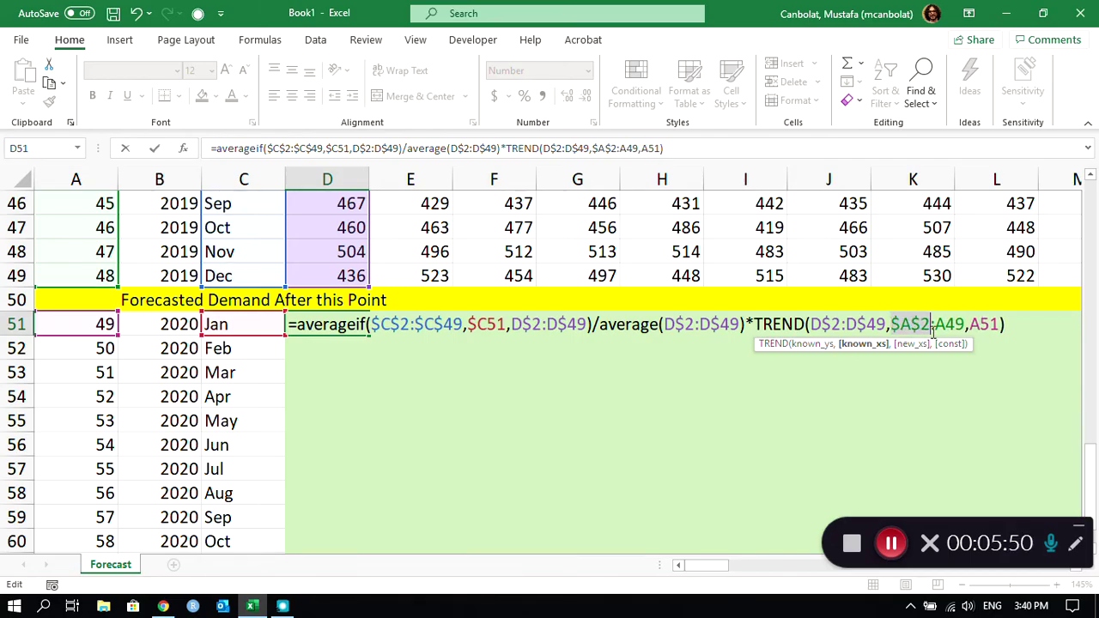
click(951, 324)
key(F4)
key(F4)
key(F4)
key(F4)
key(F4)
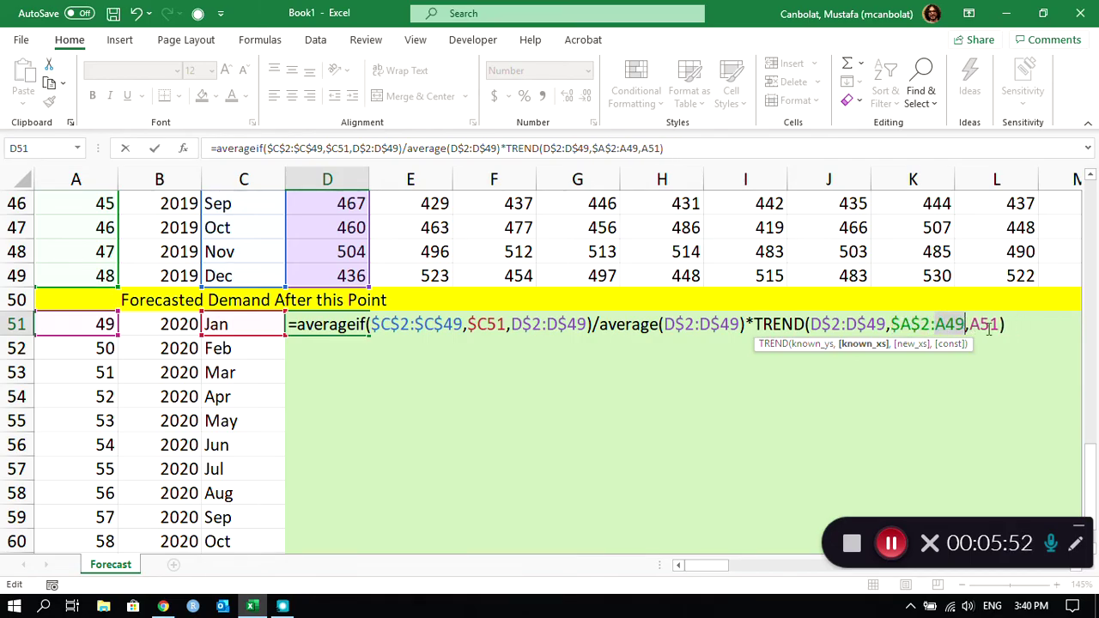
click(991, 325)
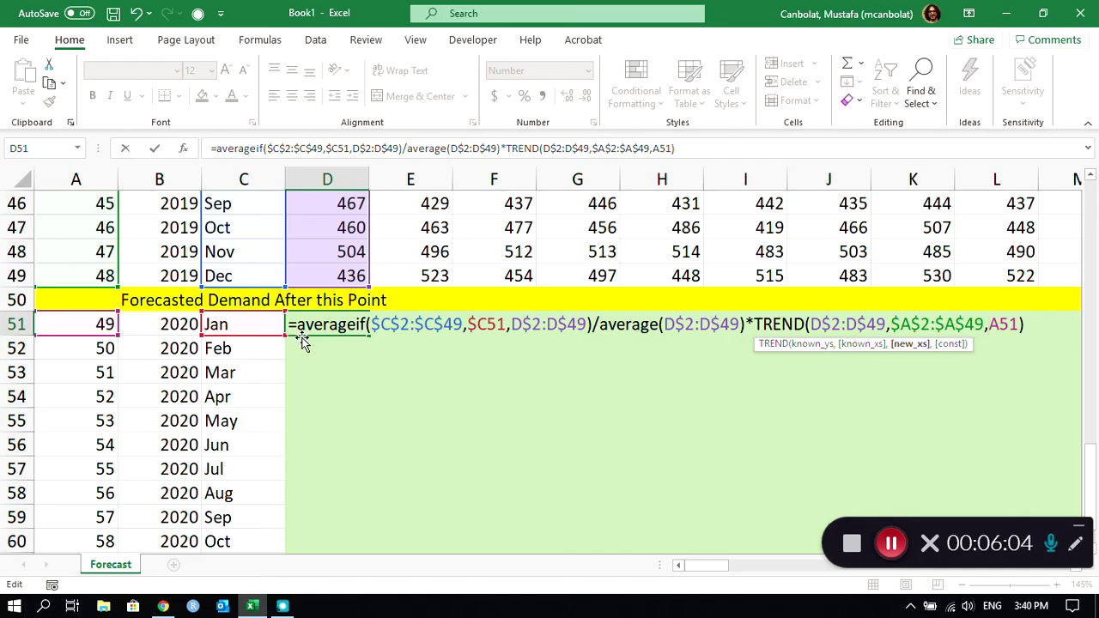
key(F4)
key(F4)
key(F4)
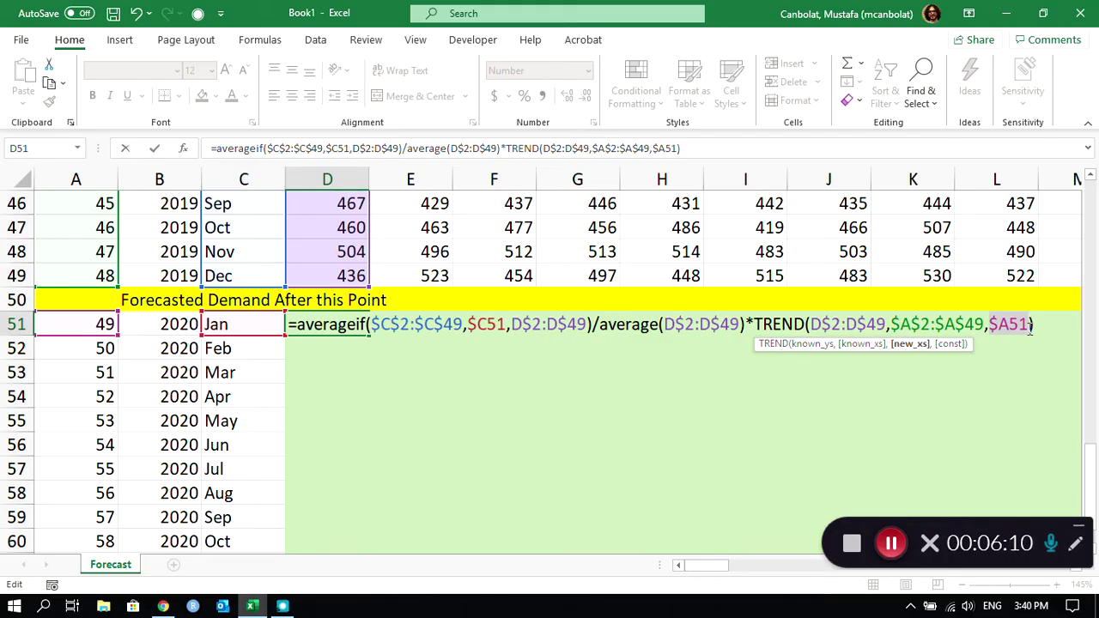
key(Return)
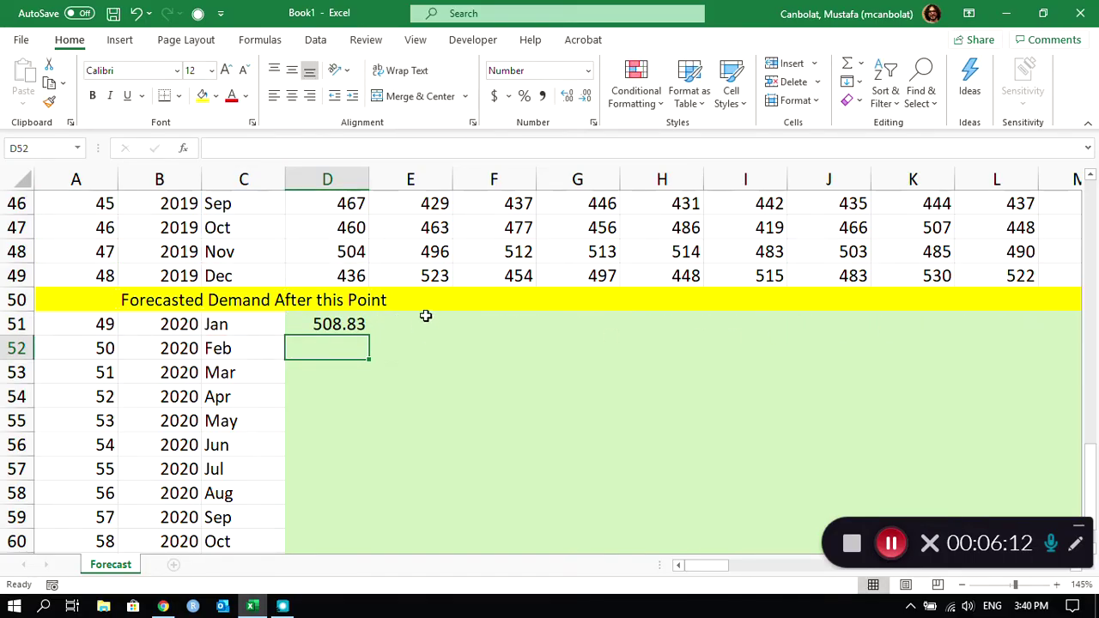
click(340, 325)
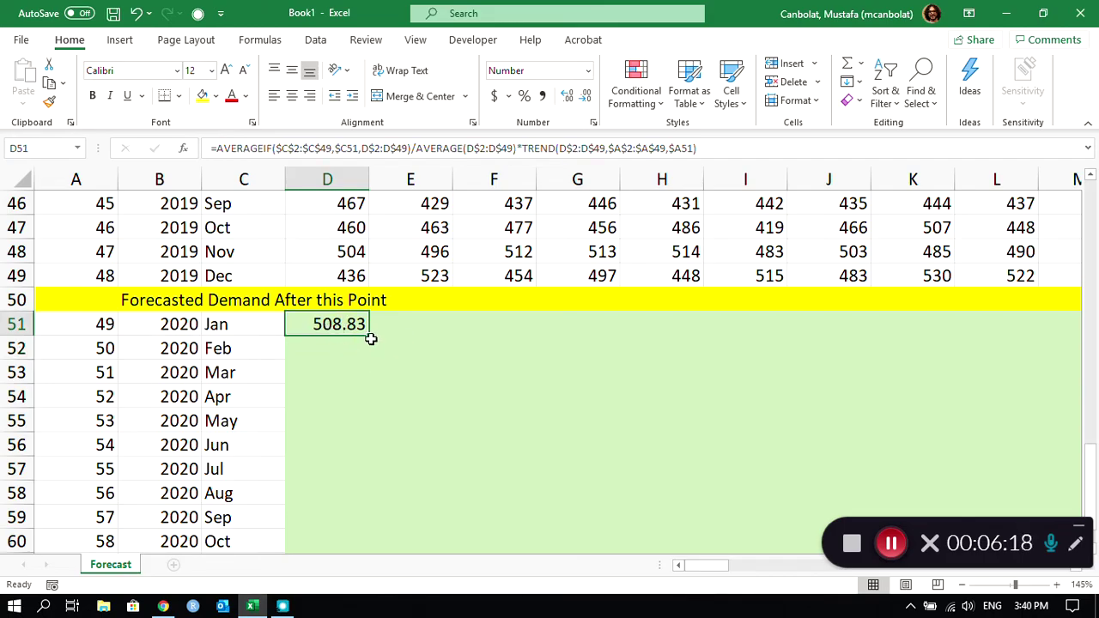
- Fill the D51 formula to D51:F55 and check that F55's formula gives 548.65
drag(367, 336, 530, 428)
double_click(504, 421)
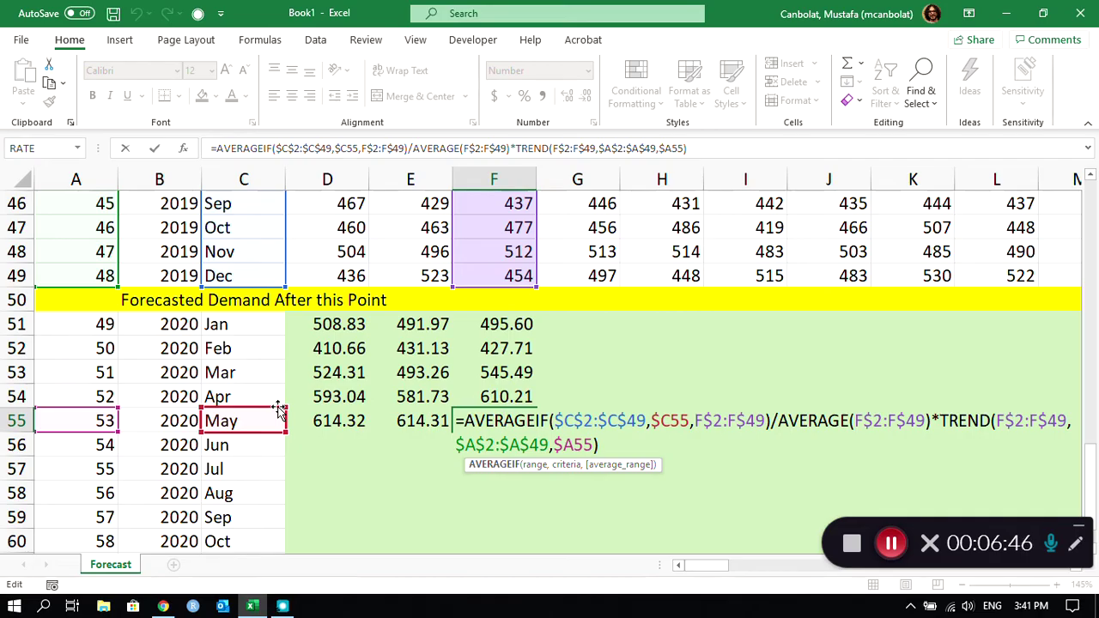
key(Return)
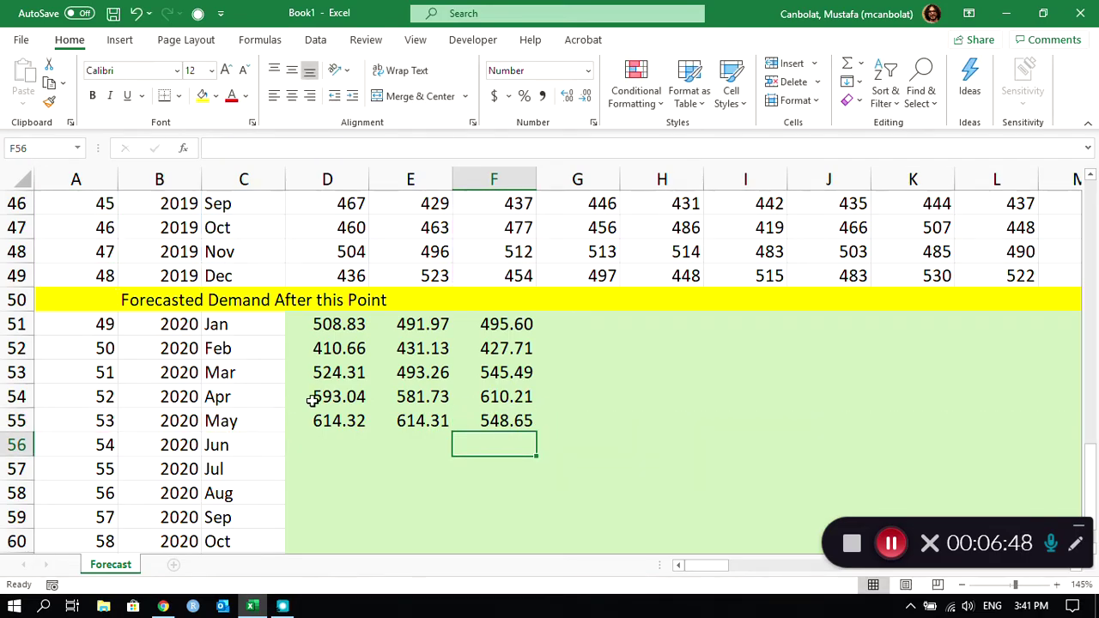
- Clear the trial forecast values in E51:F55 and D52:D55
click(333, 324)
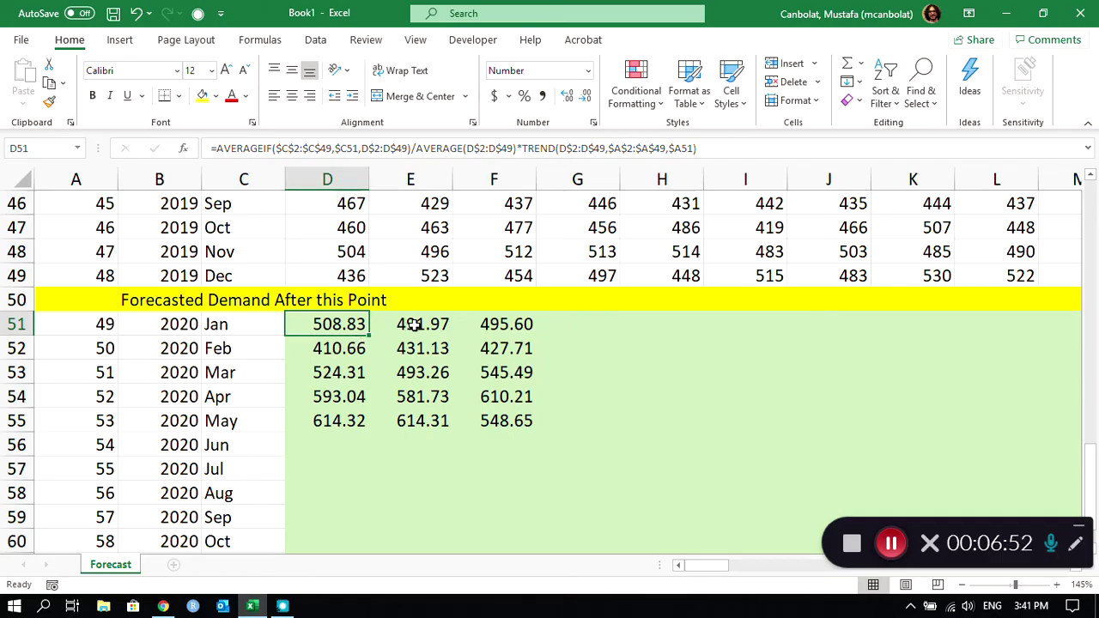
drag(417, 323, 486, 407)
key(Delete)
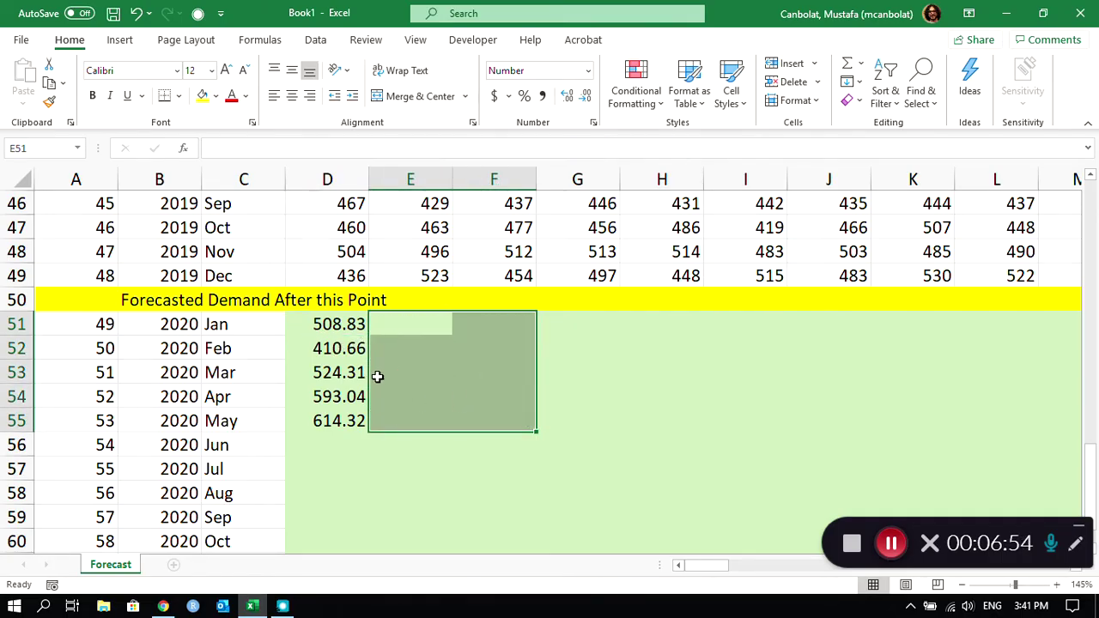
drag(333, 341, 350, 419)
key(Delete)
- Fill D51's formula across to column CY and down to row 62
click(349, 323)
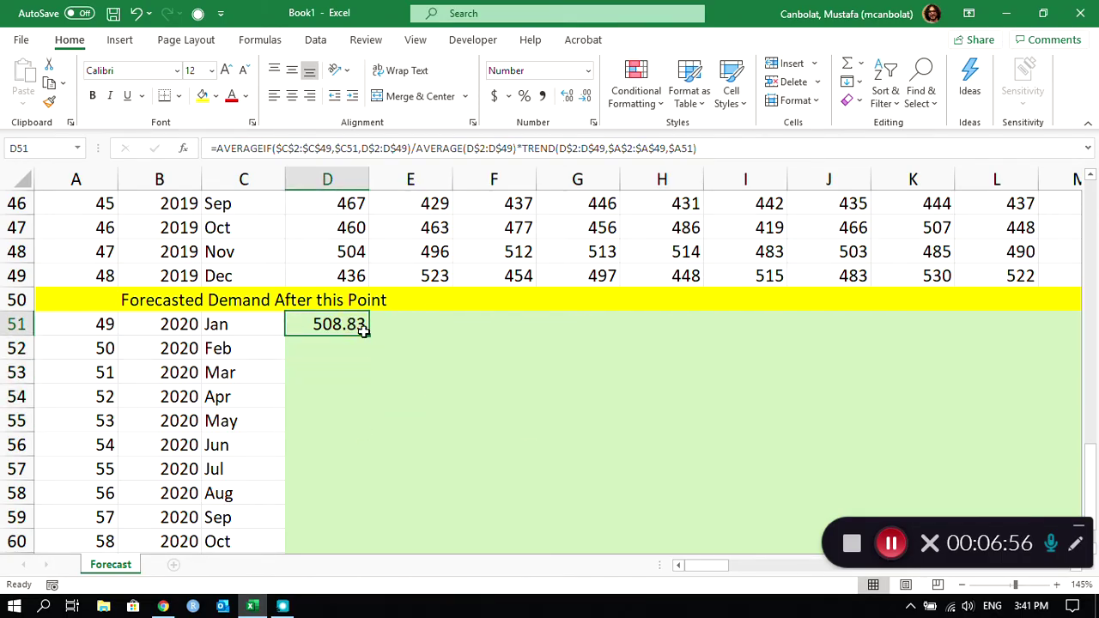
drag(368, 336, 957, 344)
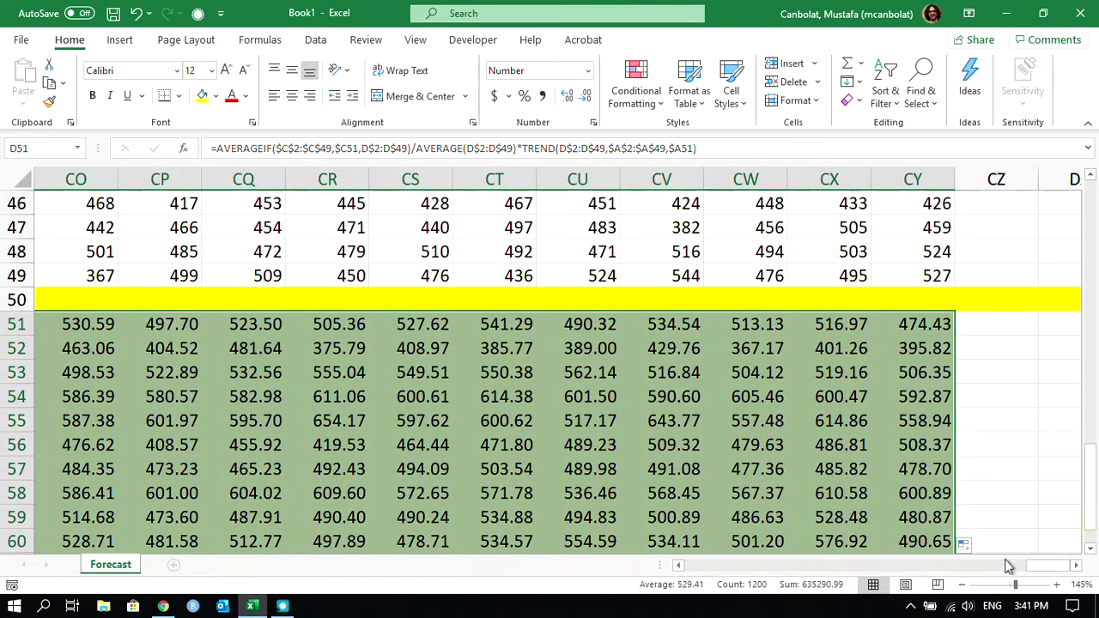
drag(1043, 567, 687, 602)
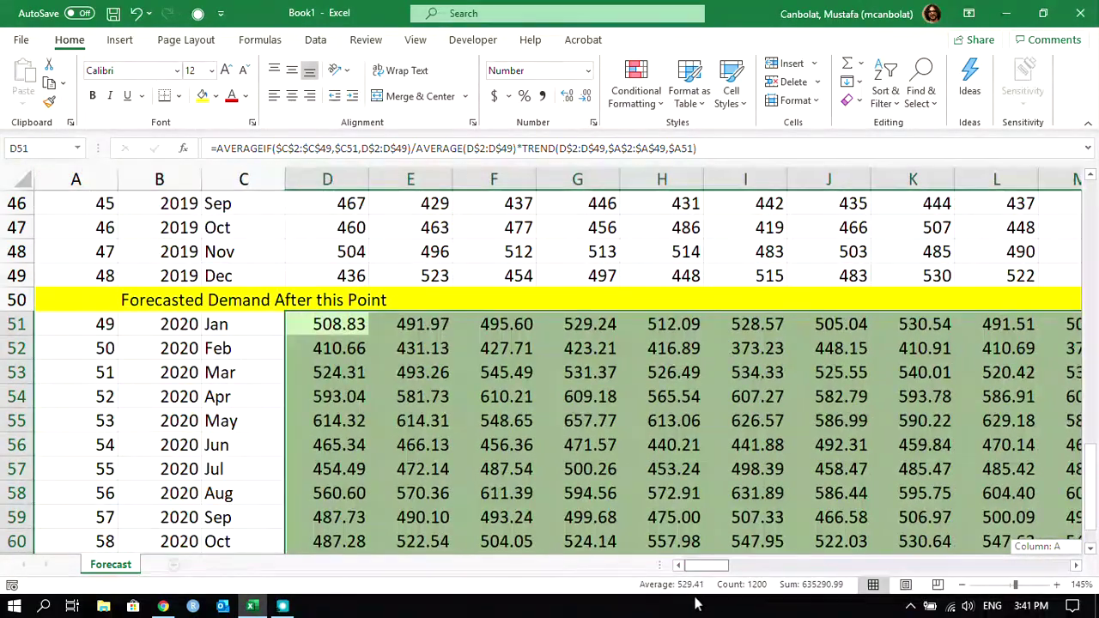
- Review the forecasts through December 2020 and select SKU1's forecasts D51:D62
scroll(364, 376, down, 2)
scroll(364, 377, down, 1)
scroll(301, 338, up, 3)
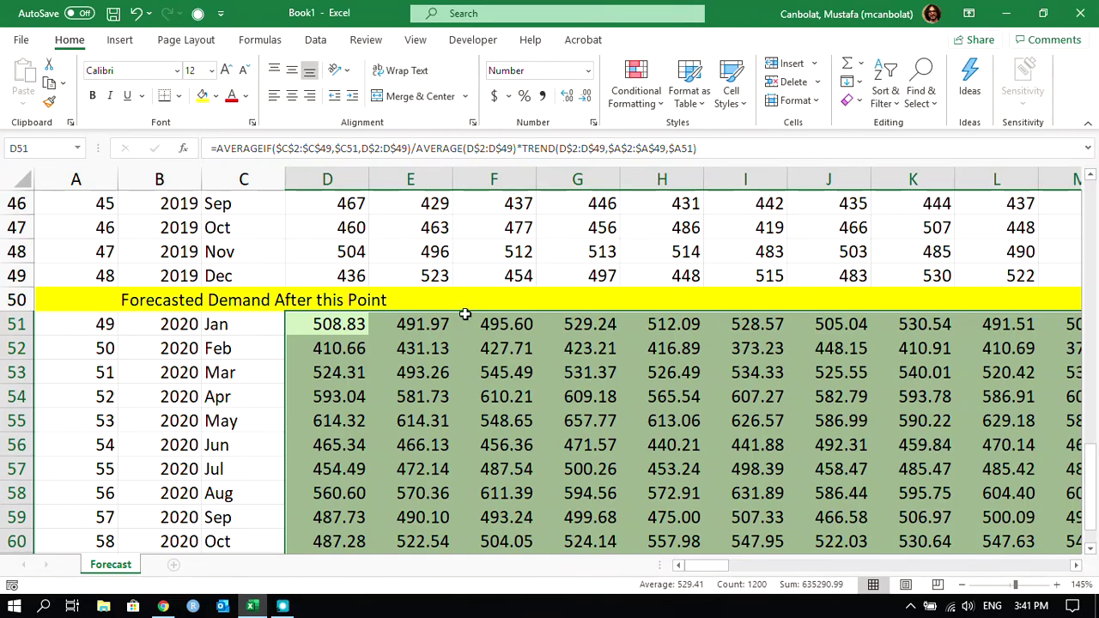
scroll(464, 314, down, 1)
scroll(406, 348, up, 3)
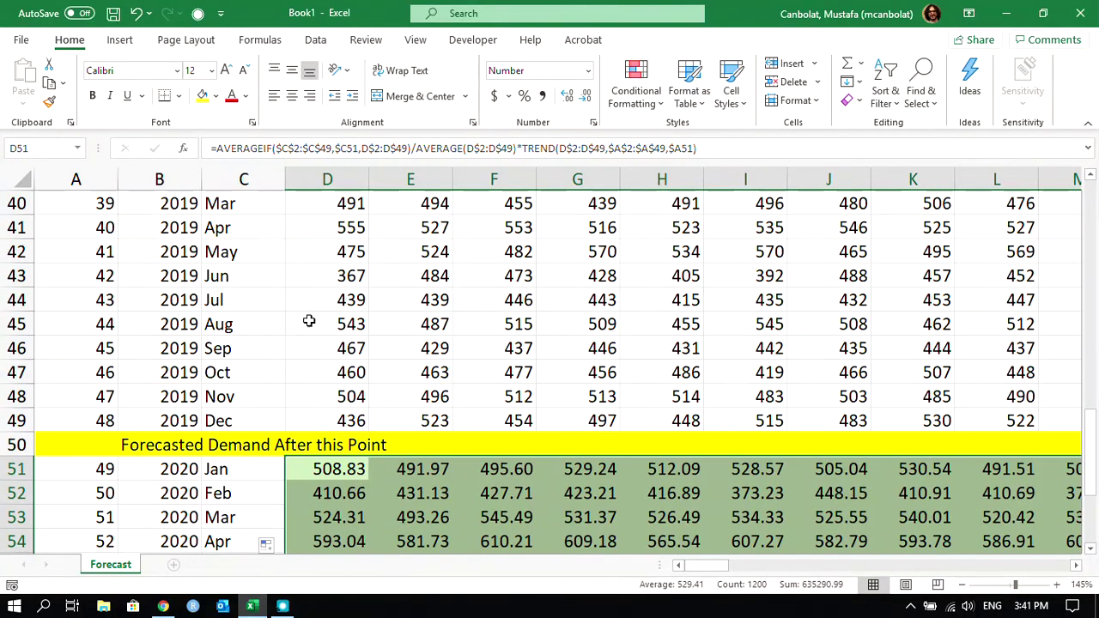
scroll(388, 320, down, 3)
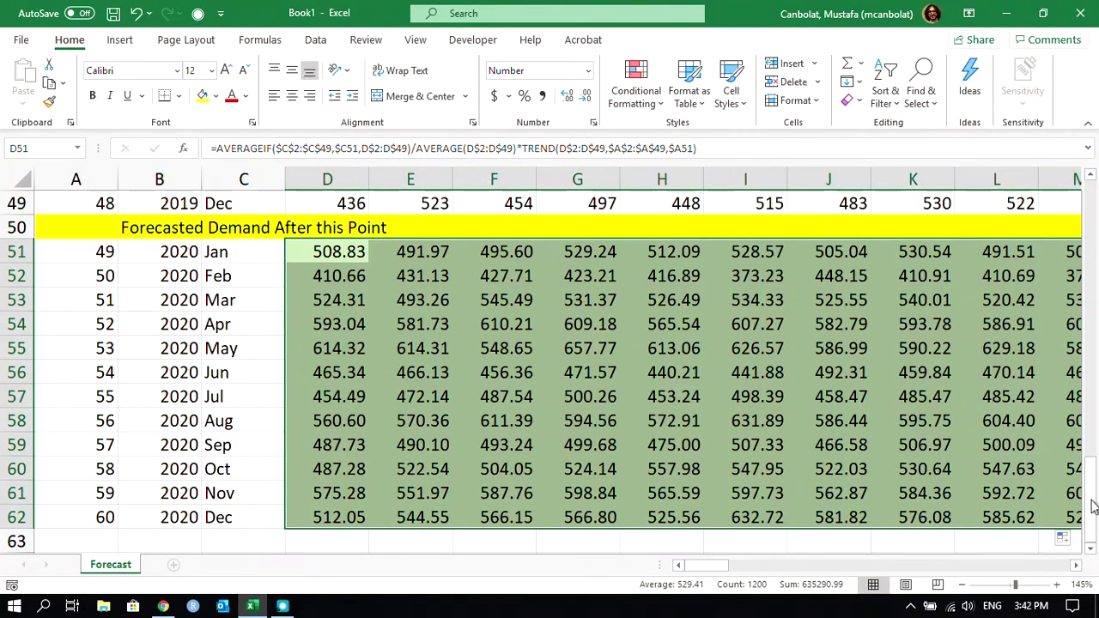
drag(1093, 508, 1094, 512)
click(355, 516)
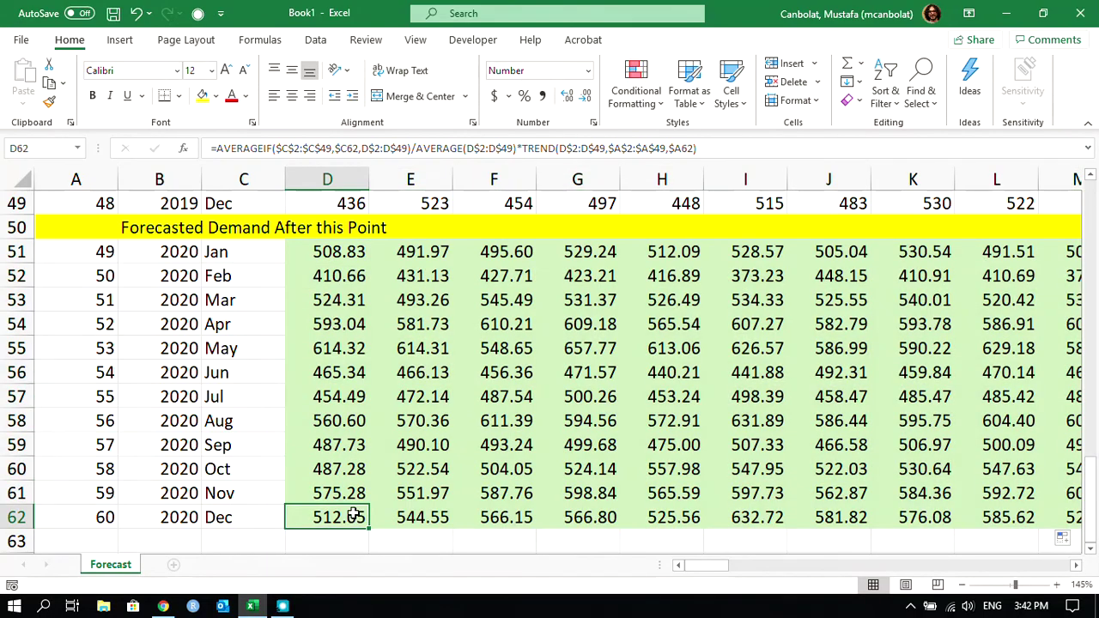
drag(354, 516, 345, 251)
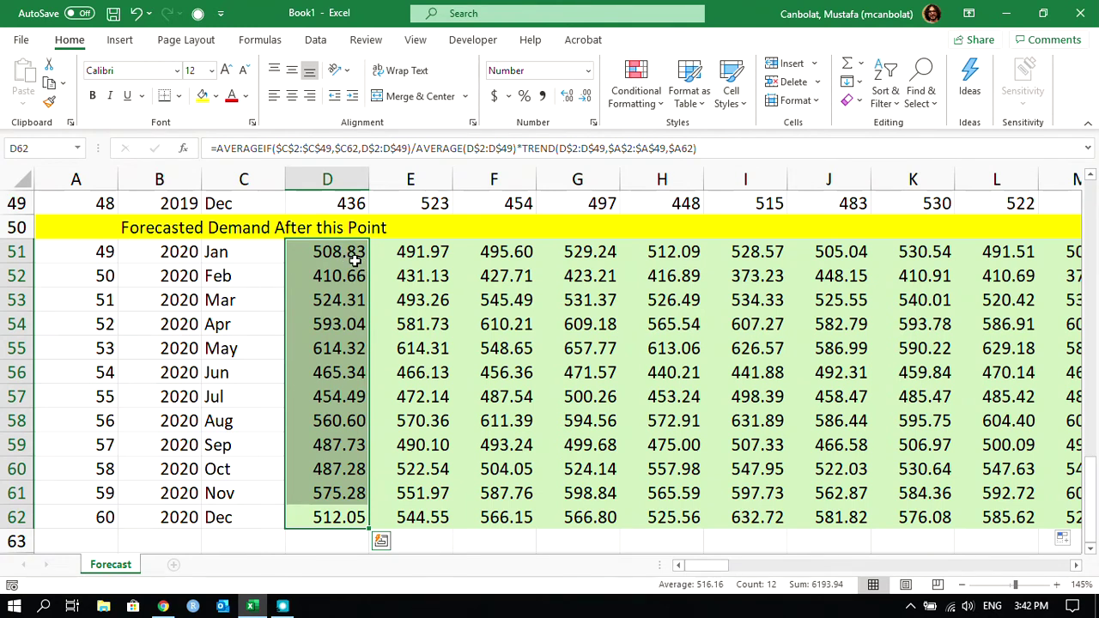
- Scroll back to the top and select all of column D for SKU1
scroll(355, 260, up, 4)
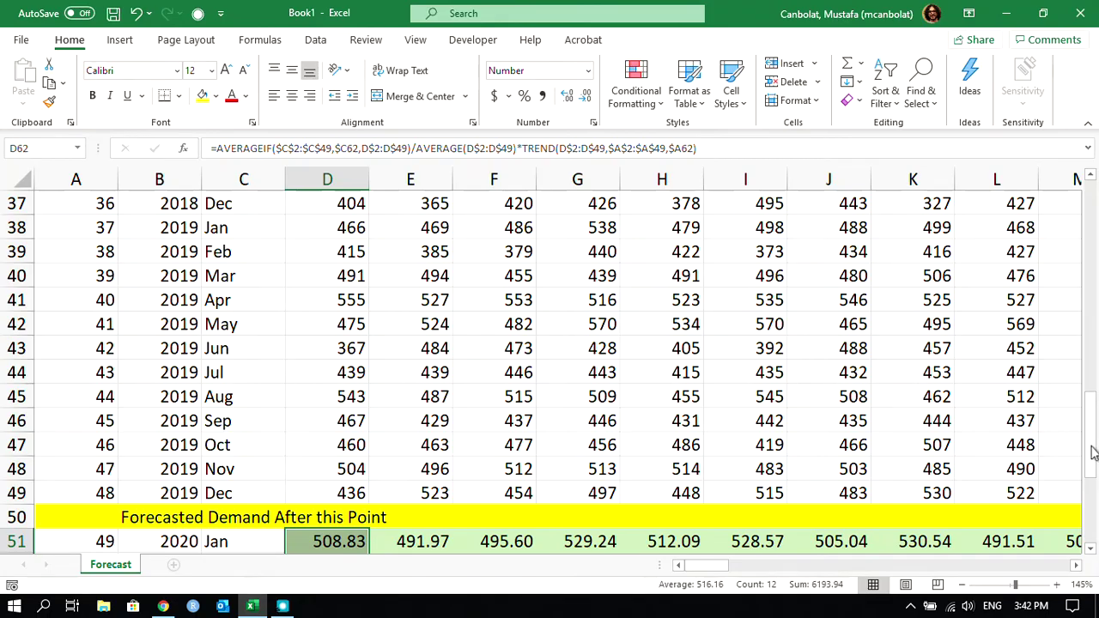
drag(1090, 454, 1086, 228)
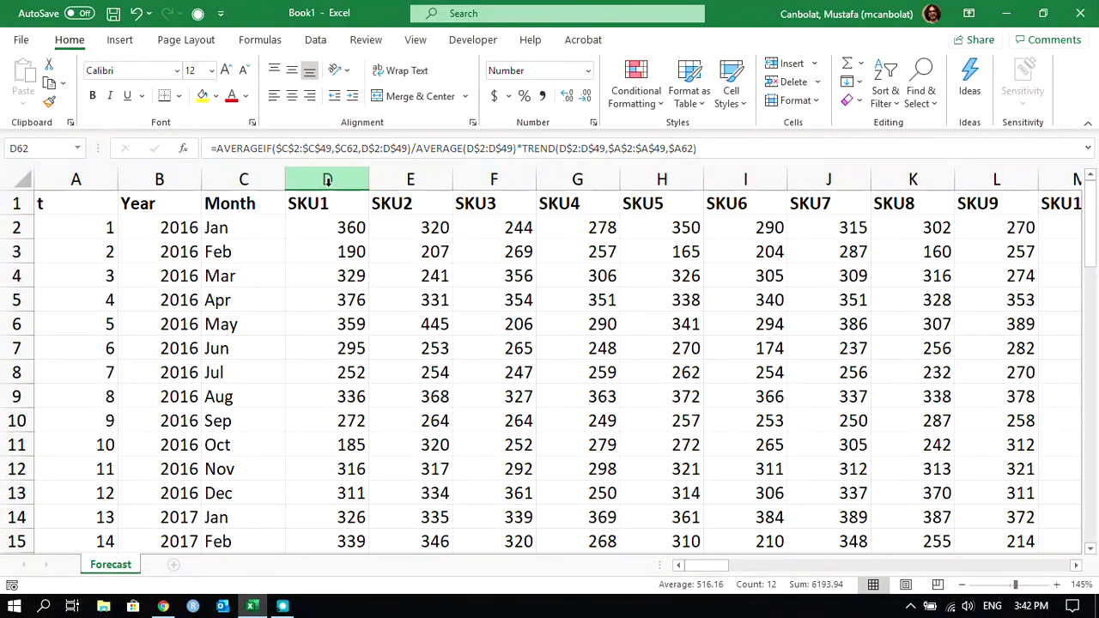
scroll(306, 265, down, 10)
scroll(320, 281, up, 10)
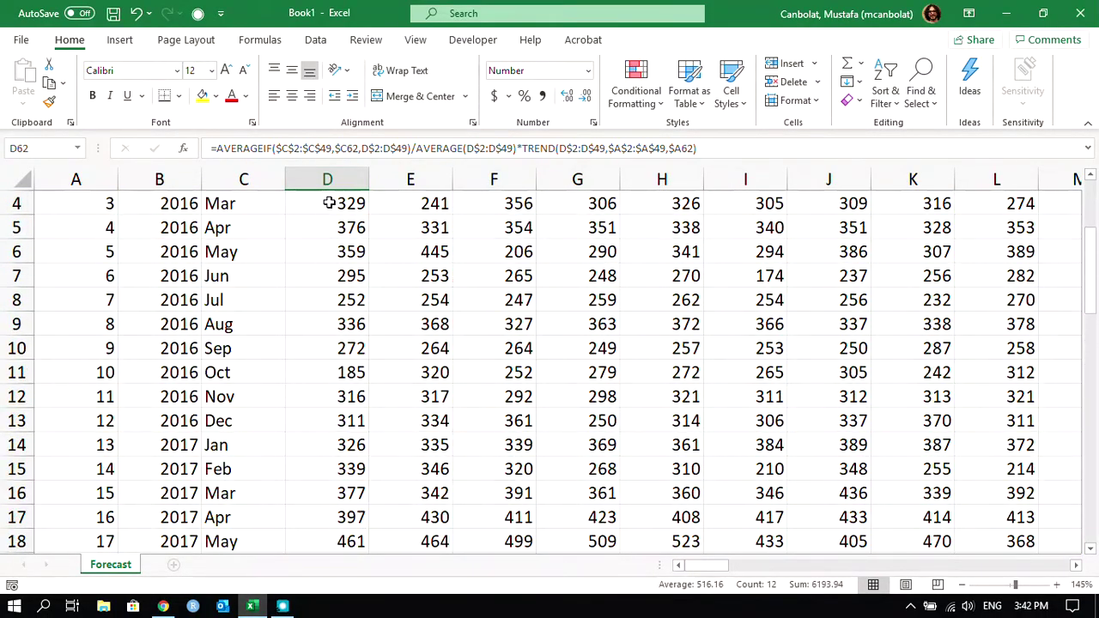
click(327, 177)
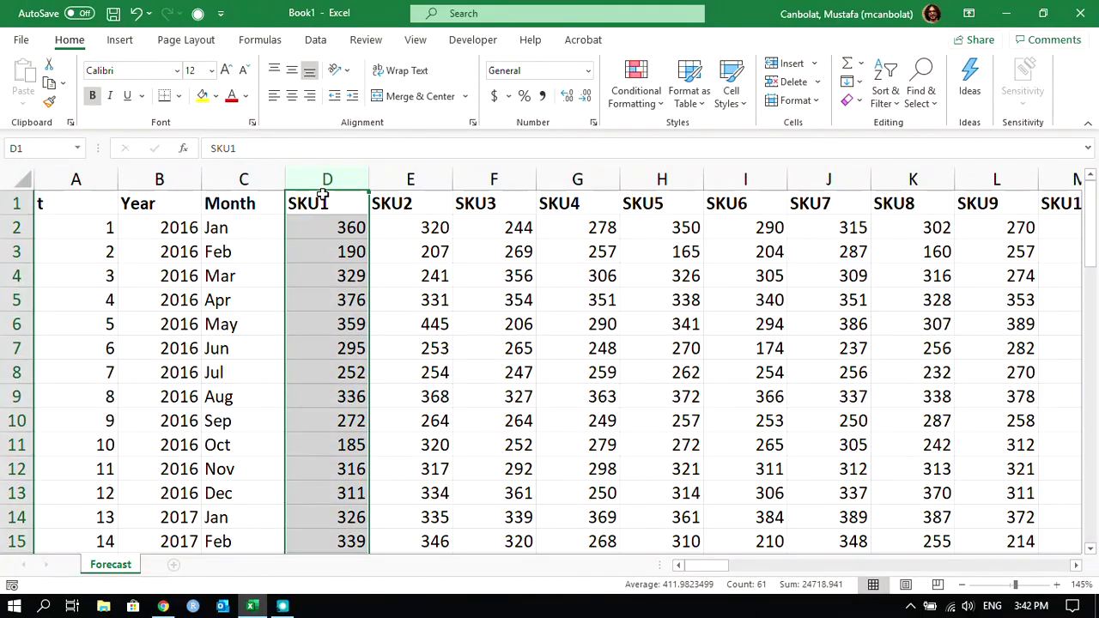
- Insert the recommended line chart for the SKU1 column
click(120, 39)
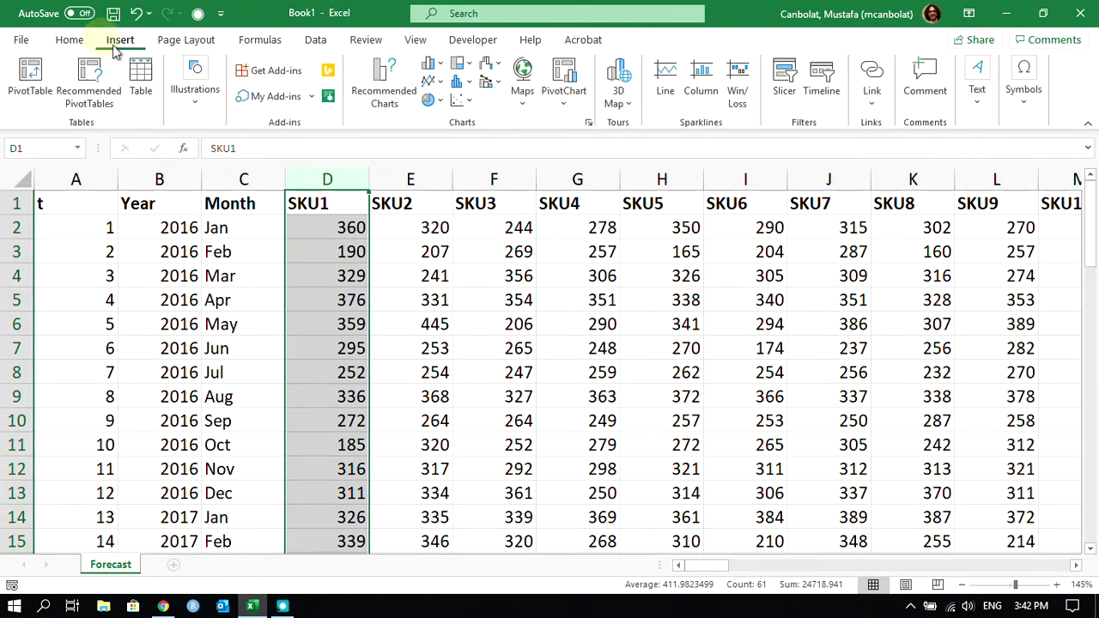
click(399, 82)
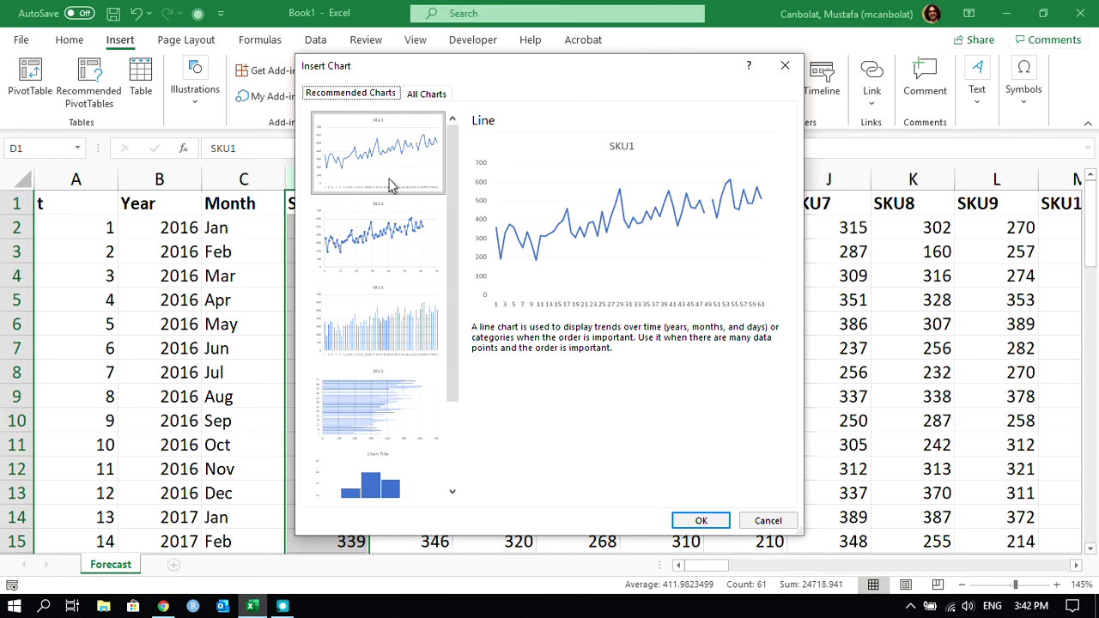
click(697, 523)
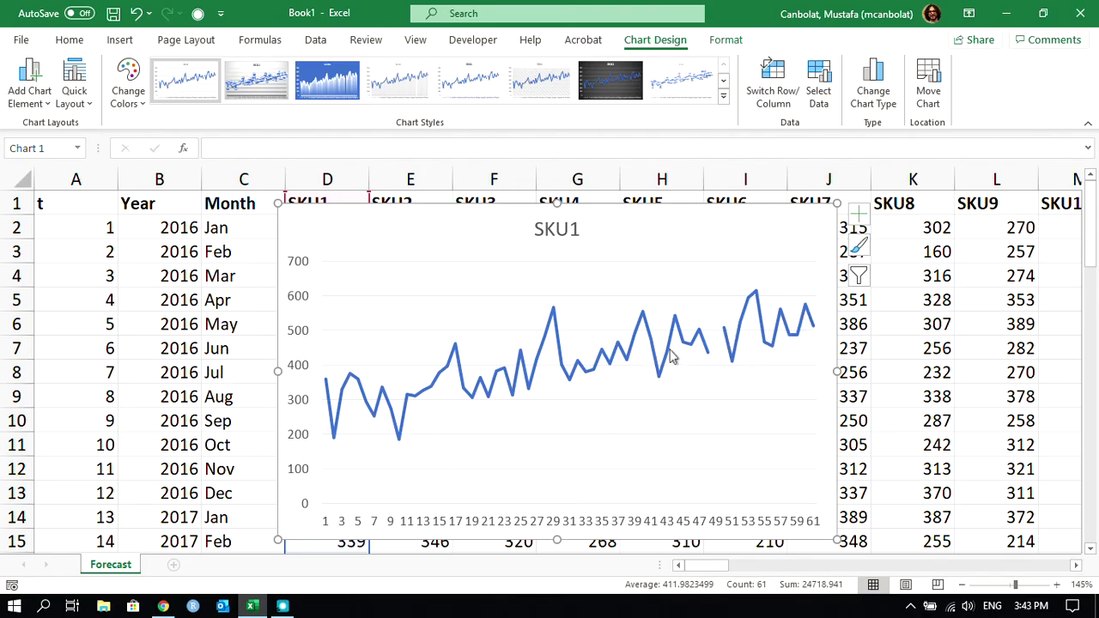
- Check the SKU1 series in Select Data, close it unchanged, and select the whole chart
click(743, 323)
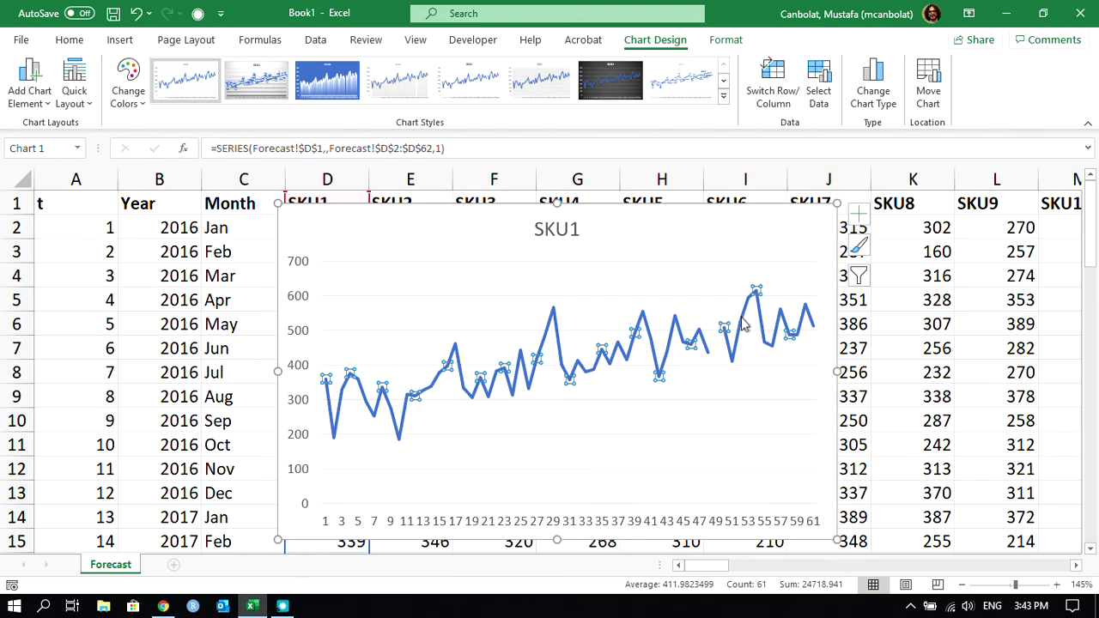
click(818, 90)
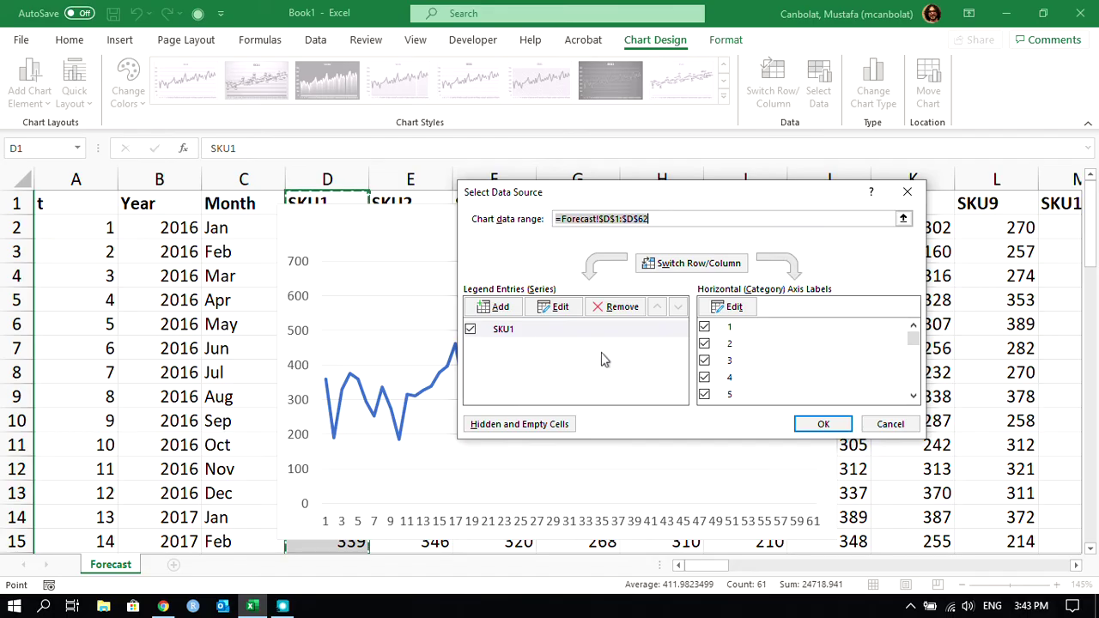
click(908, 192)
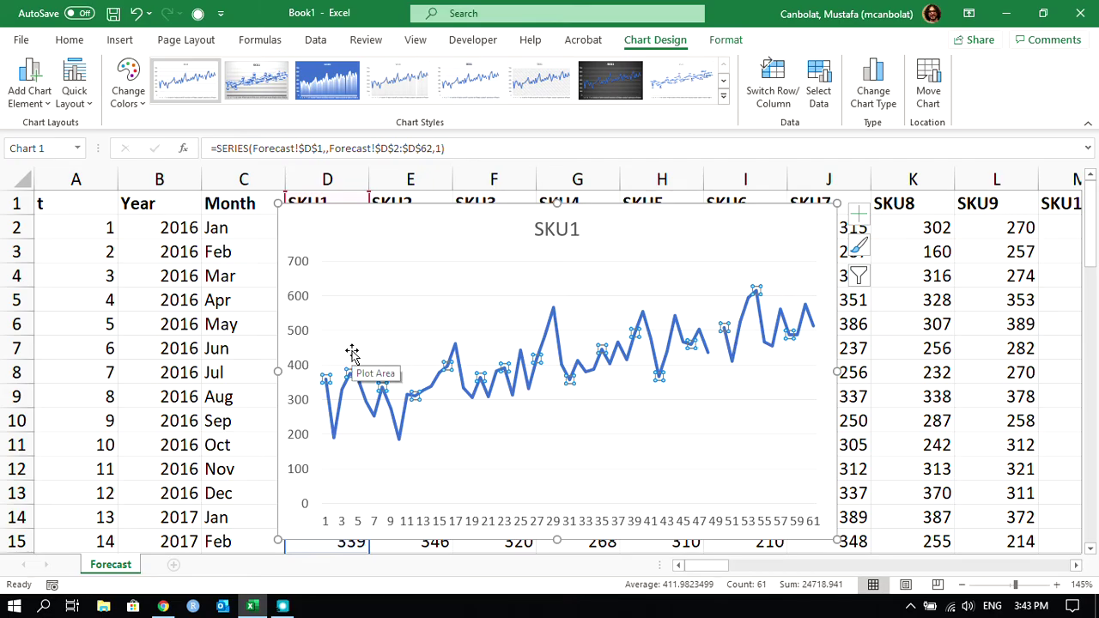
click(724, 211)
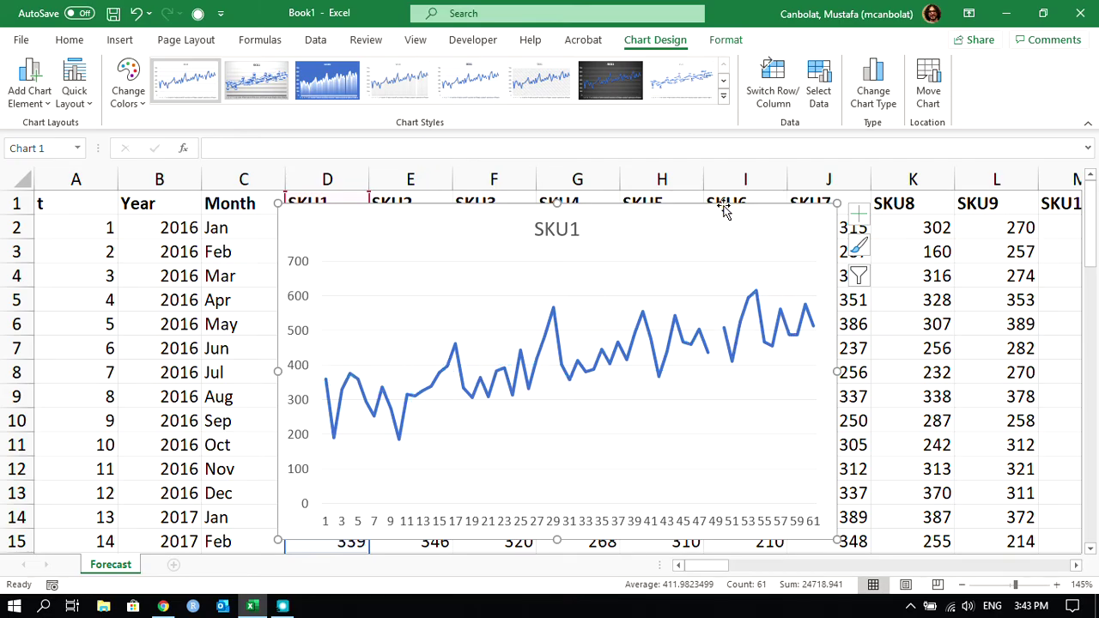
- Delete the existing SKU1 line chart from the forecast sheet
key(Delete)
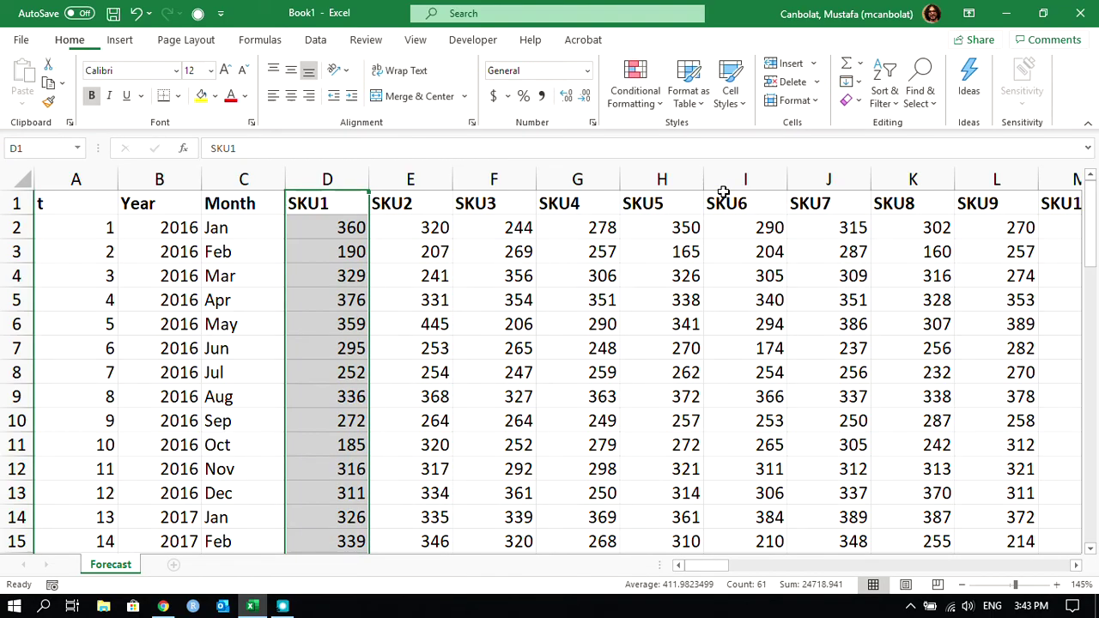
scroll(328, 412, down, 6)
scroll(329, 345, down, 12)
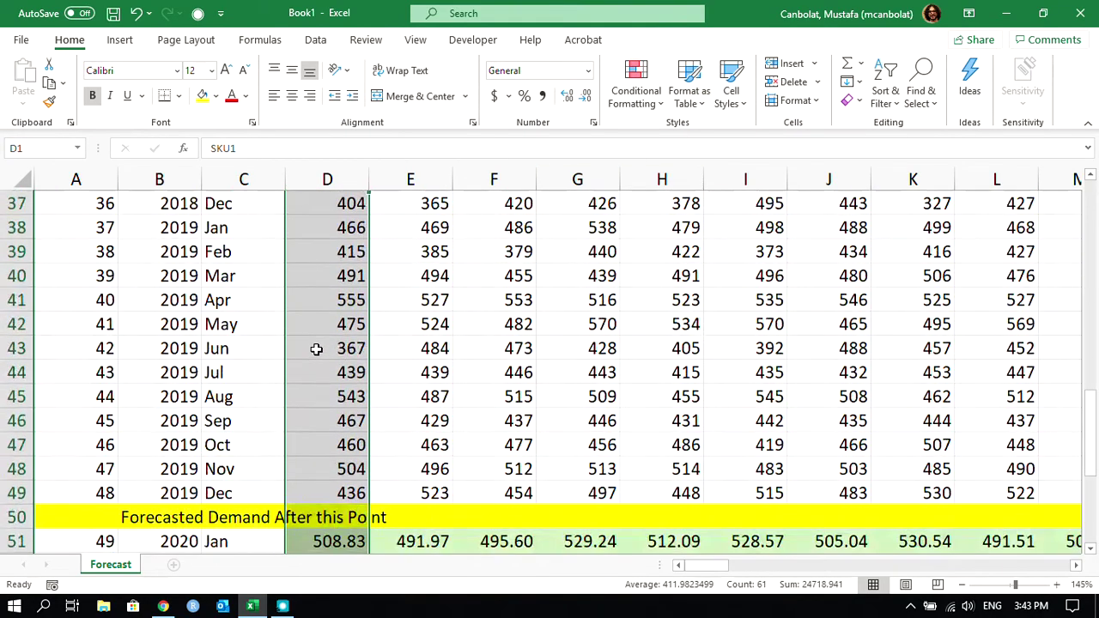
scroll(329, 349, up, 5)
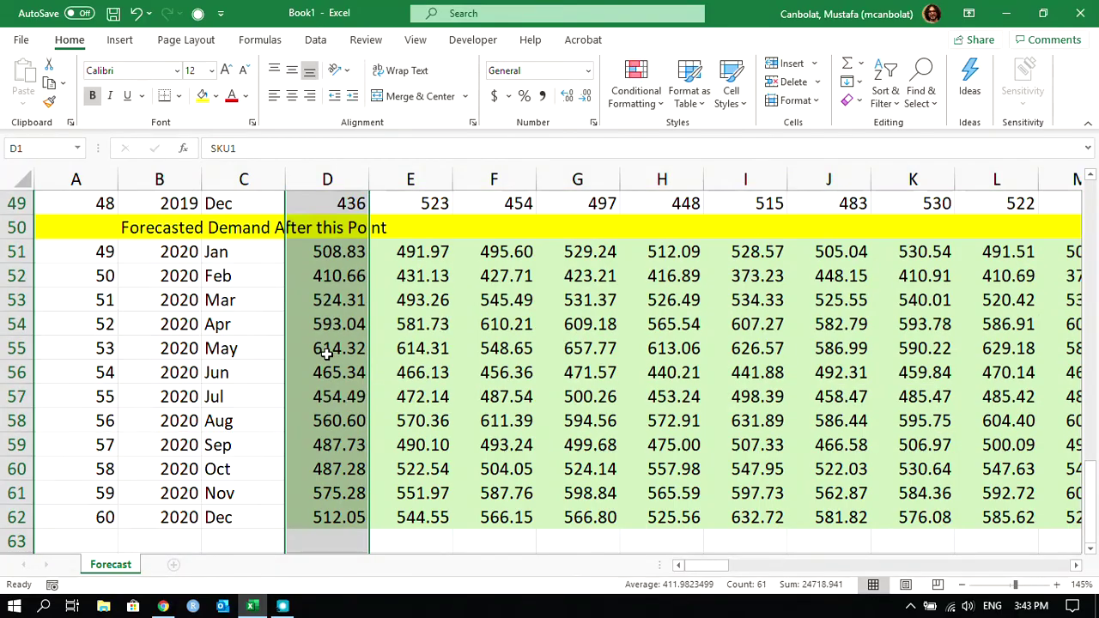
scroll(317, 279, up, 12)
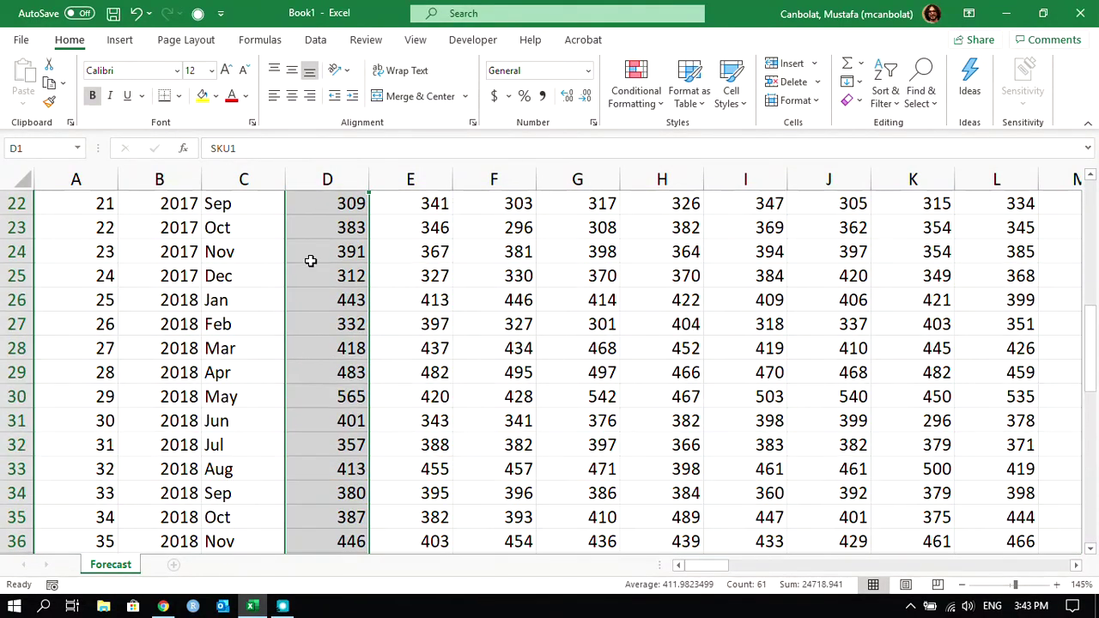
scroll(317, 261, up, 1)
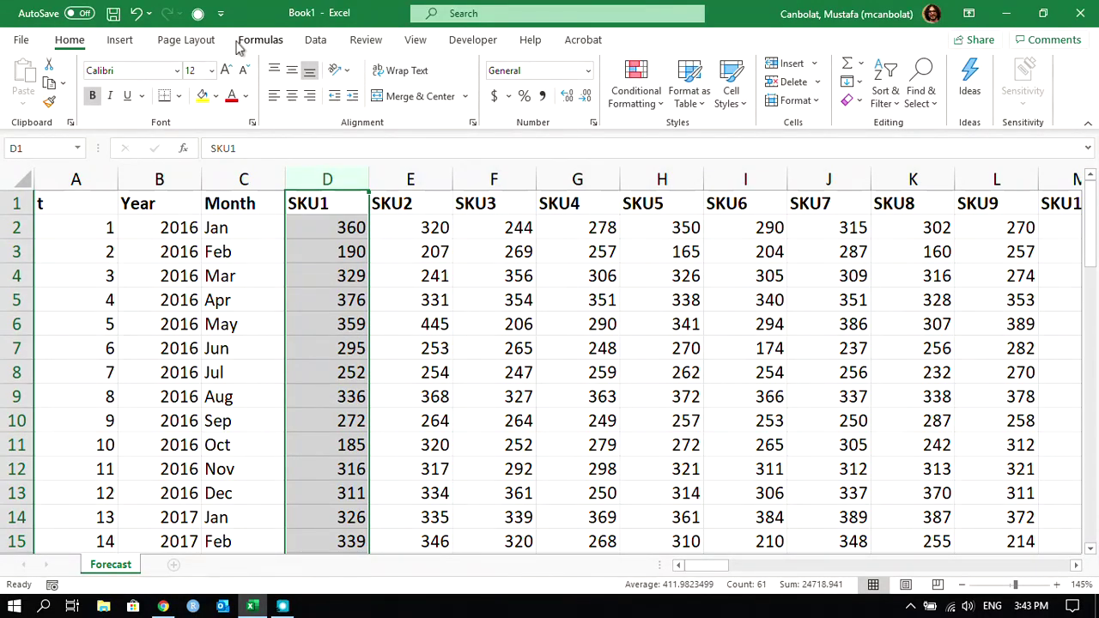
- Insert a 2-D Line chart, reposition it, and shift its data range to SKU4 in column G
click(120, 40)
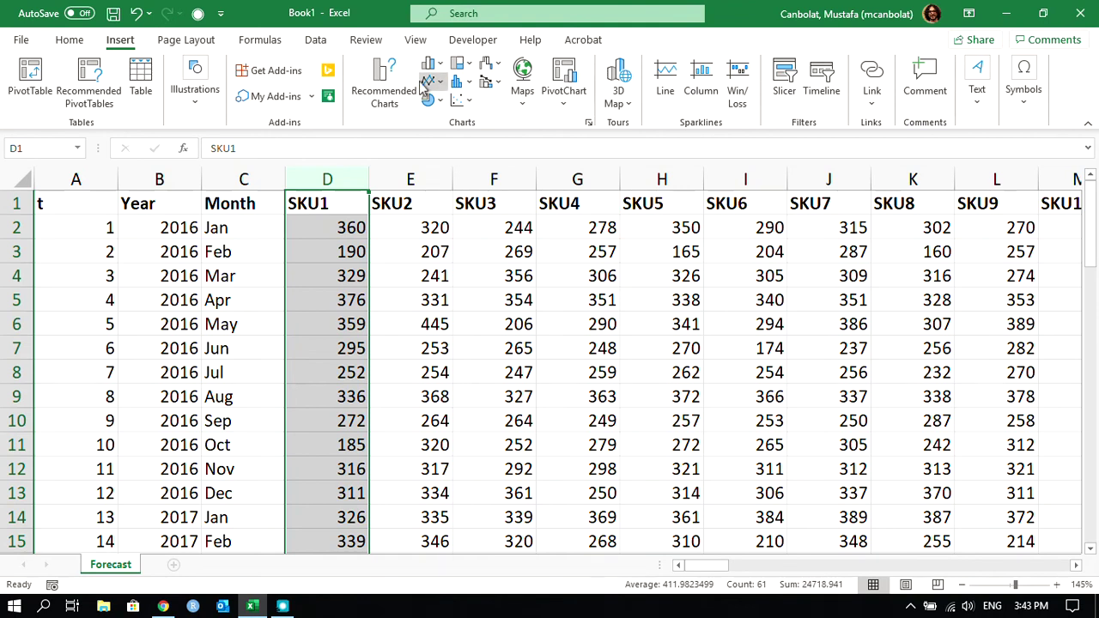
click(429, 82)
click(441, 135)
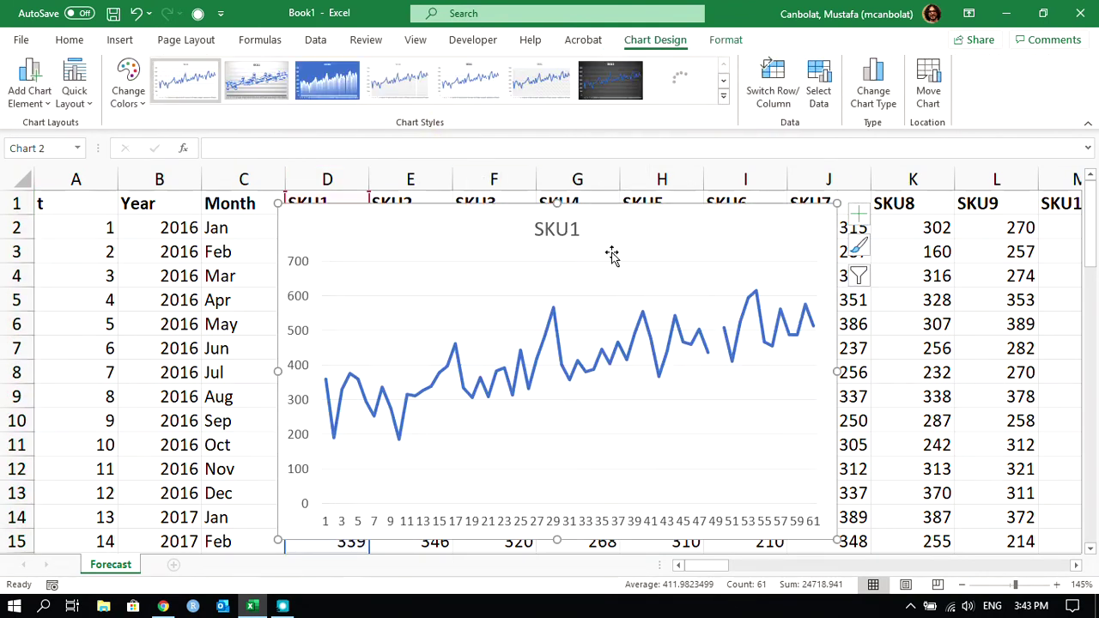
drag(515, 210, 269, 263)
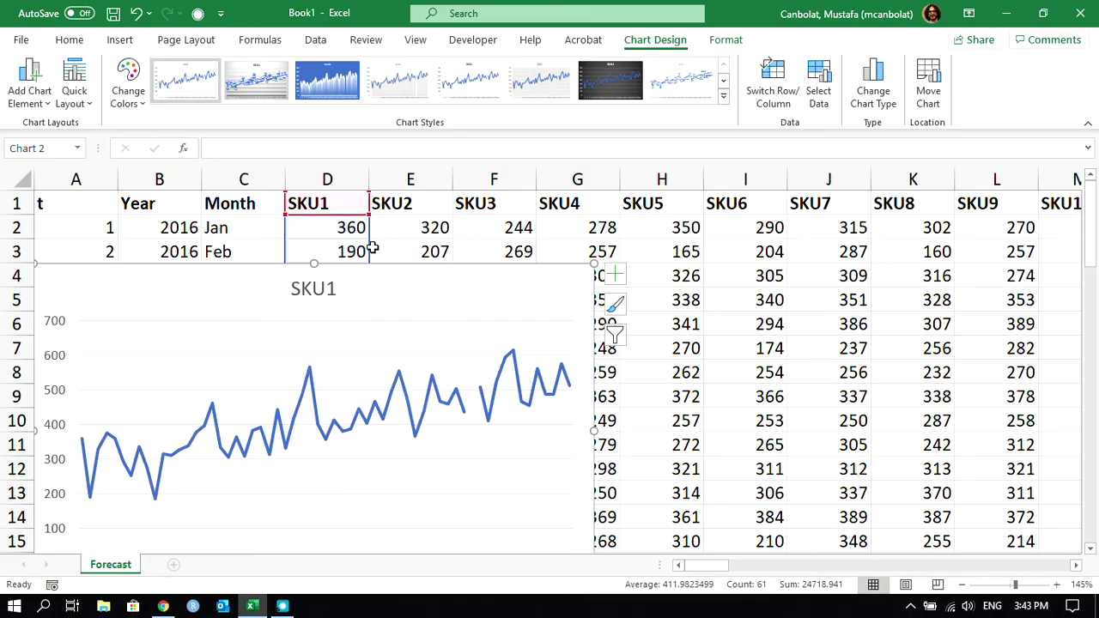
drag(371, 255, 572, 233)
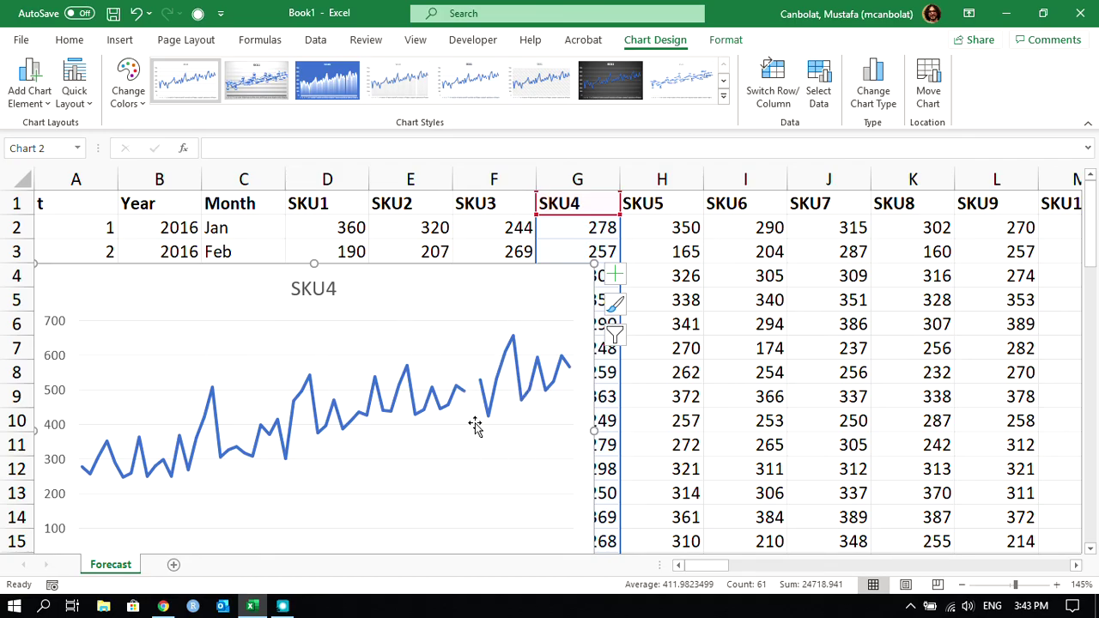
mouse_move(370, 417)
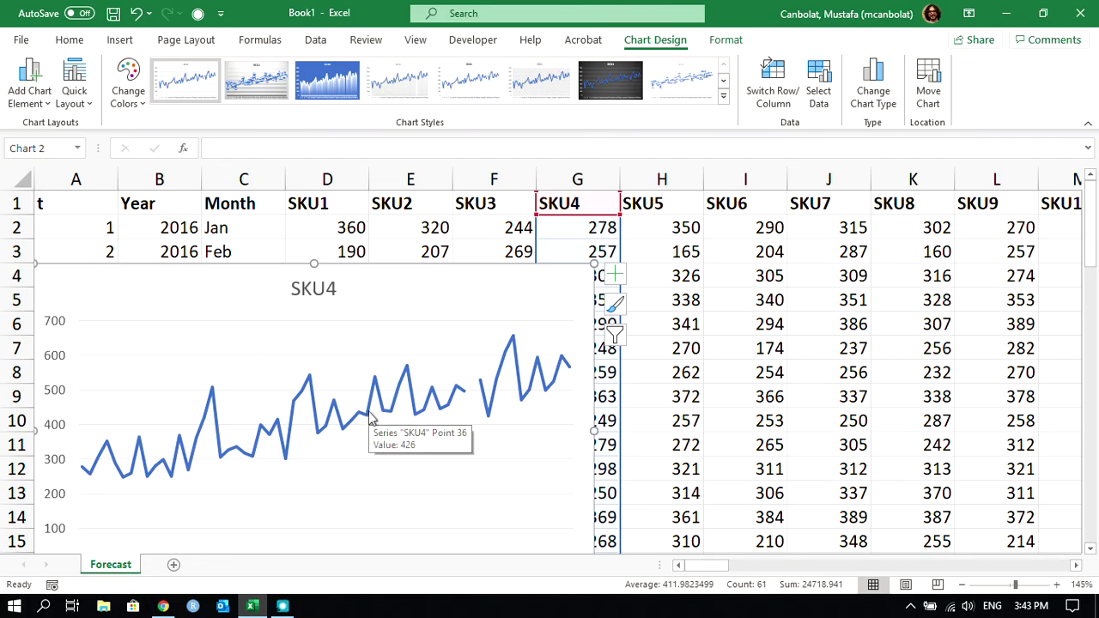